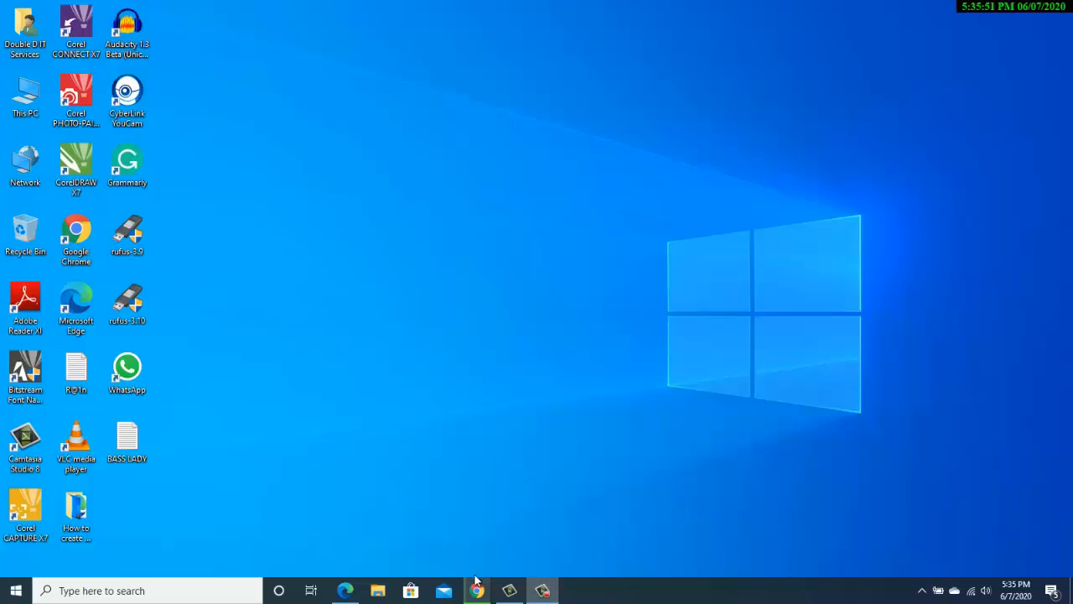
Bring Chrome back up and load google.com in the current tab
click(476, 590)
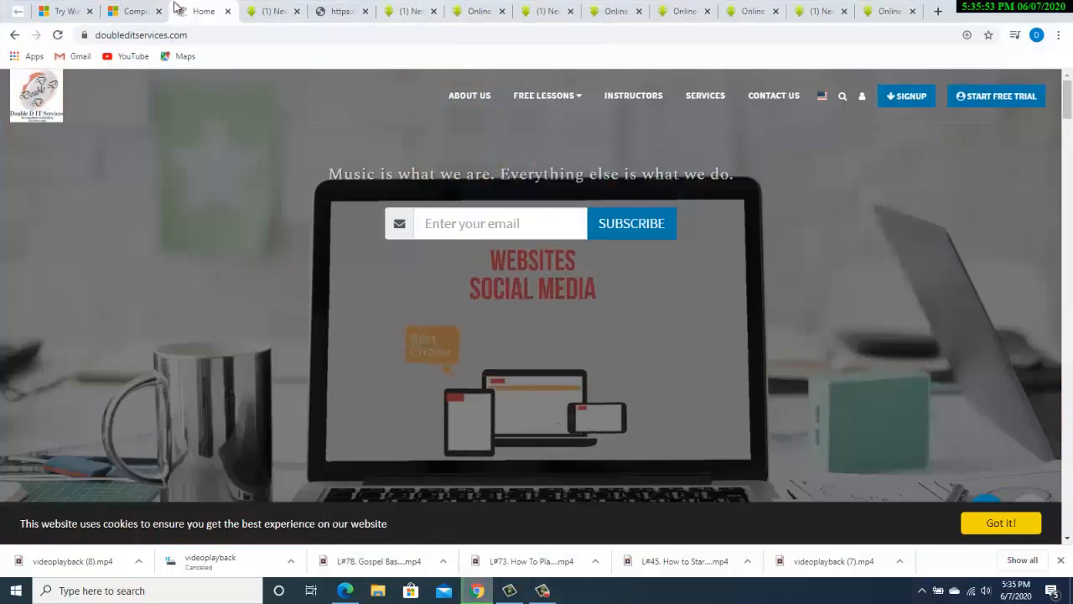
click(268, 12)
click(264, 34)
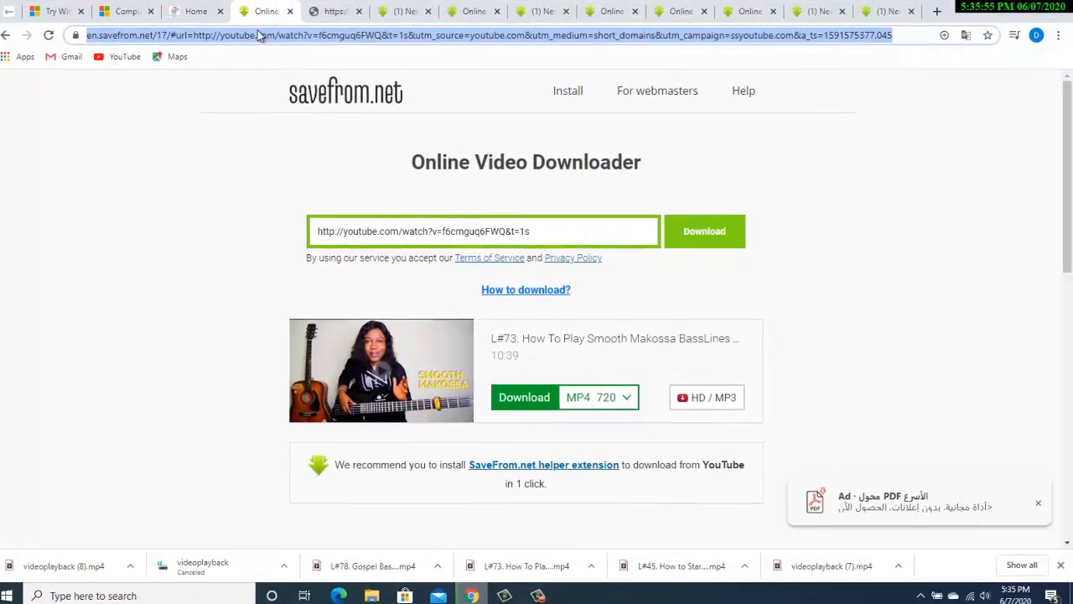
text(go)
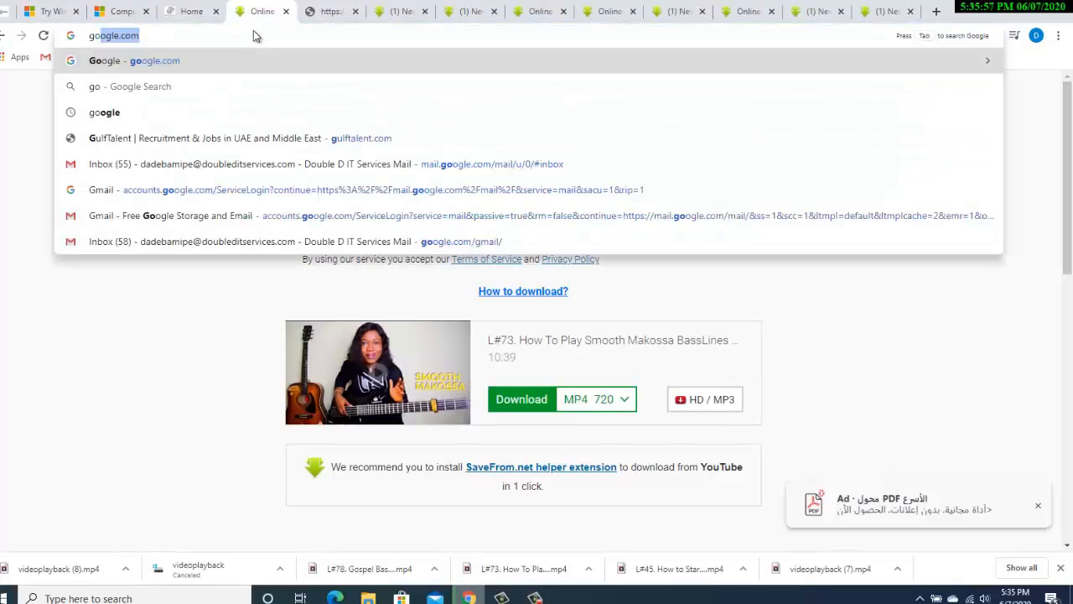
text(ogle.com)
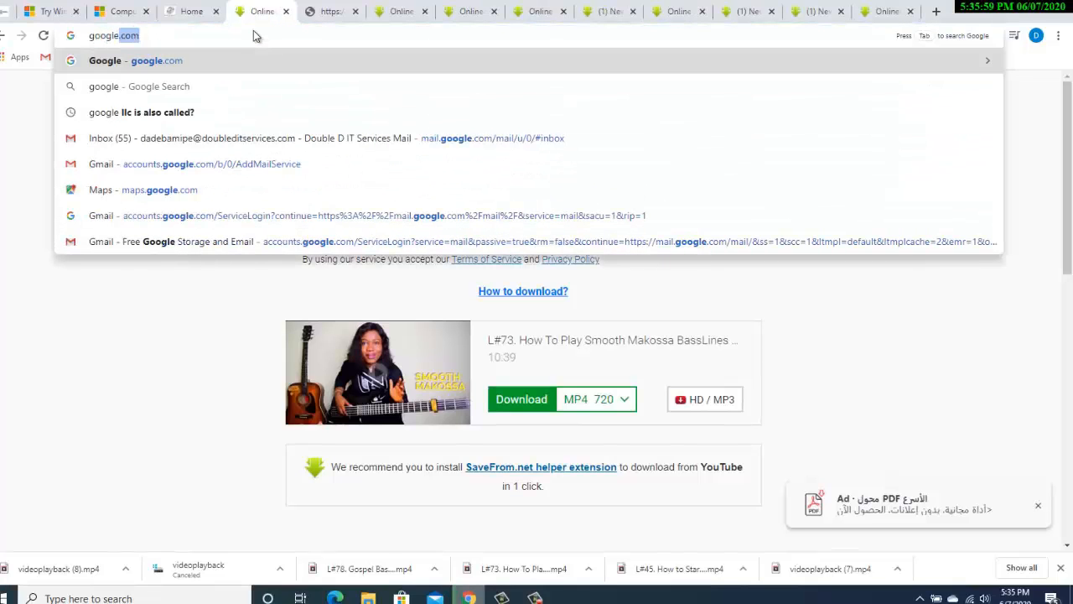
key(Return)
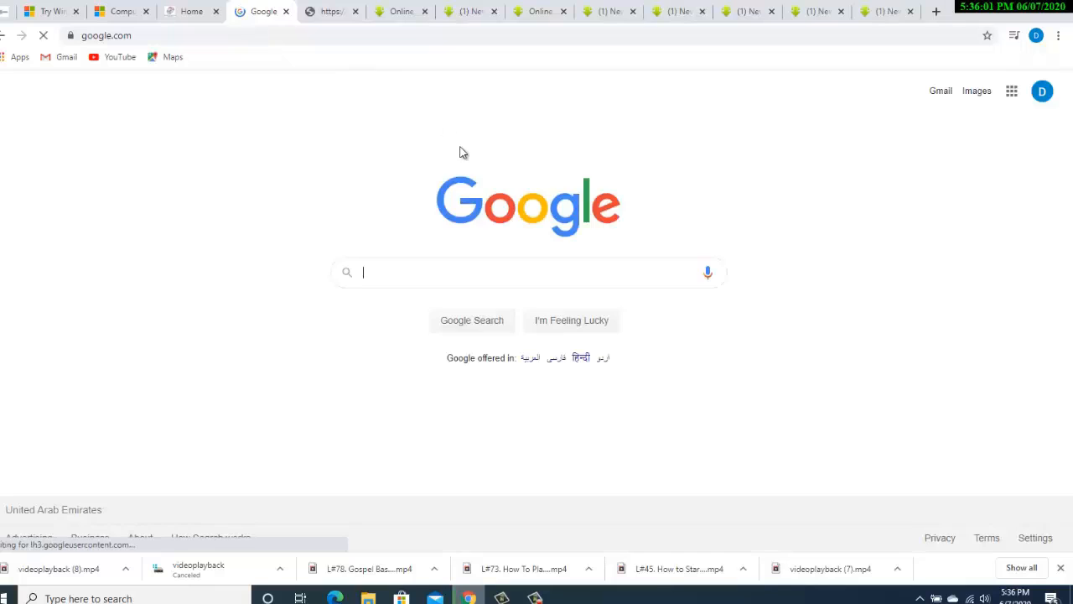
Search 'microsoft server 2019 download' and open the Windows Server 2019 Evaluation Center result
click(454, 265)
text(m)
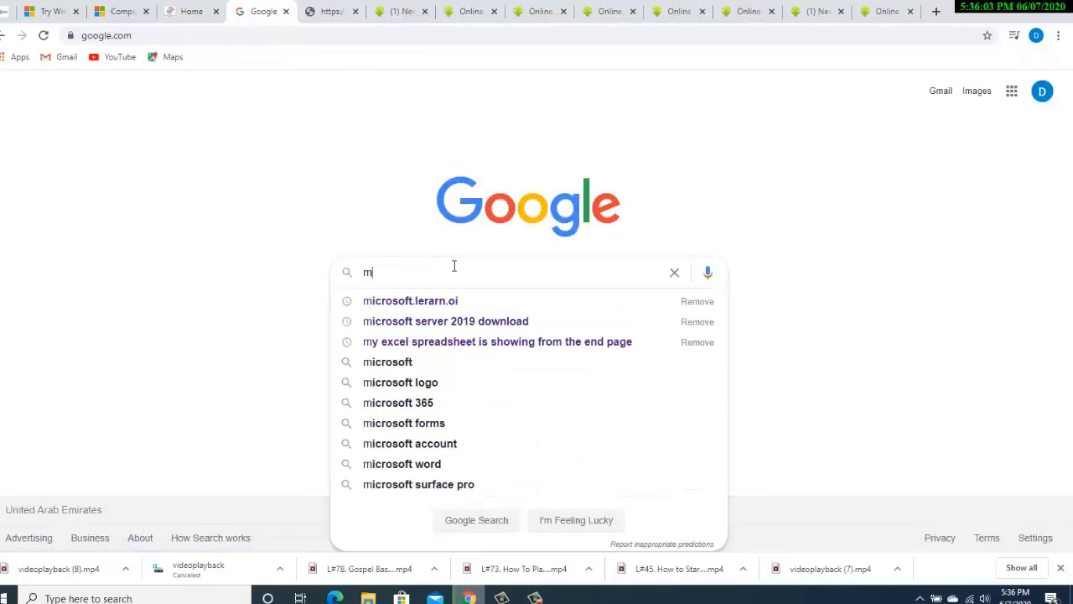
text(icroso)
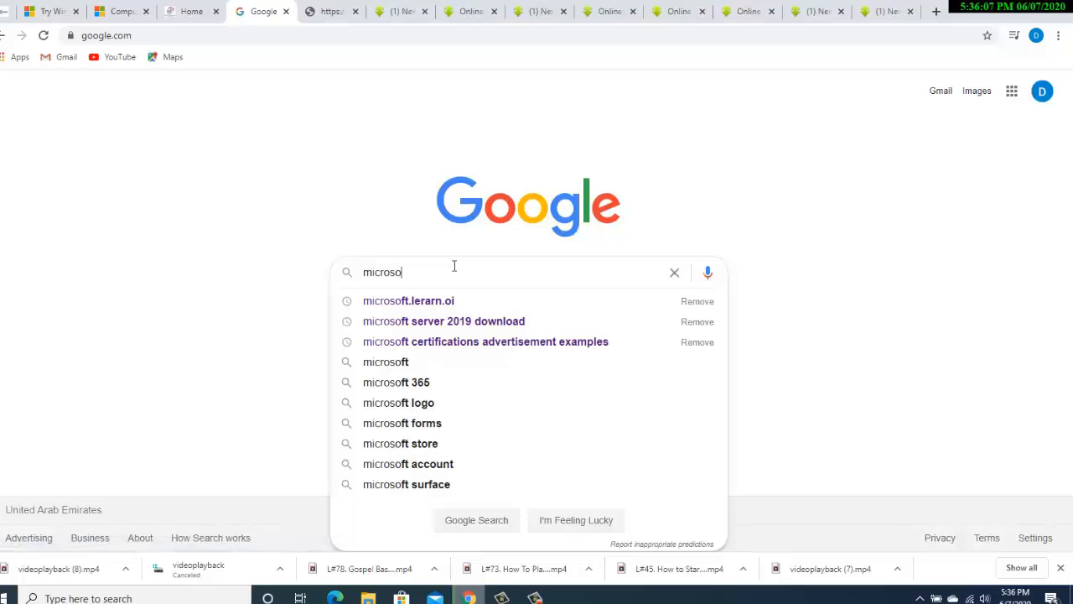
text(ft)
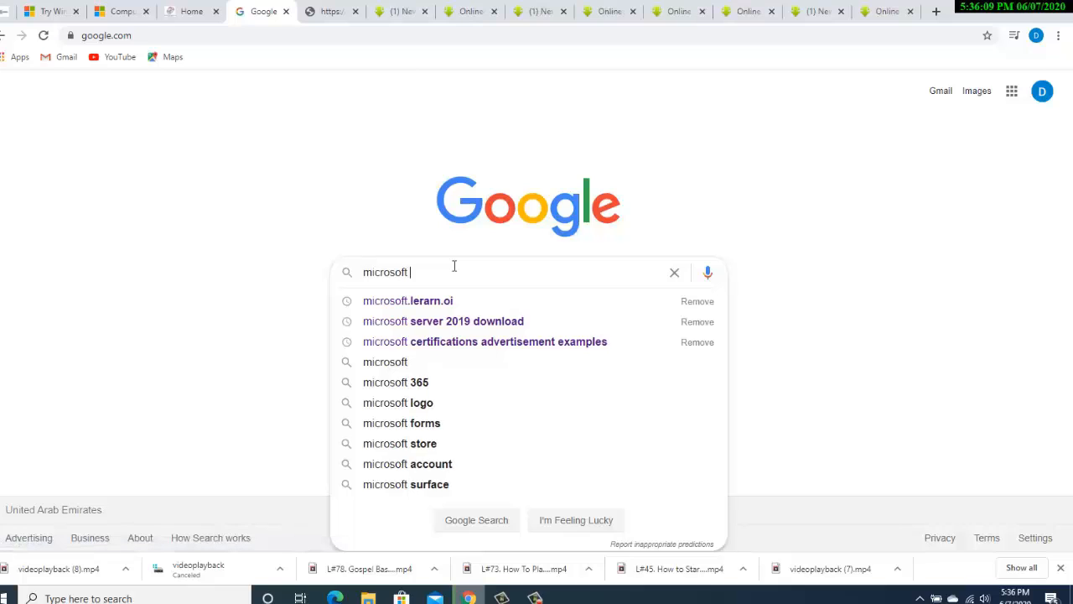
text( server )
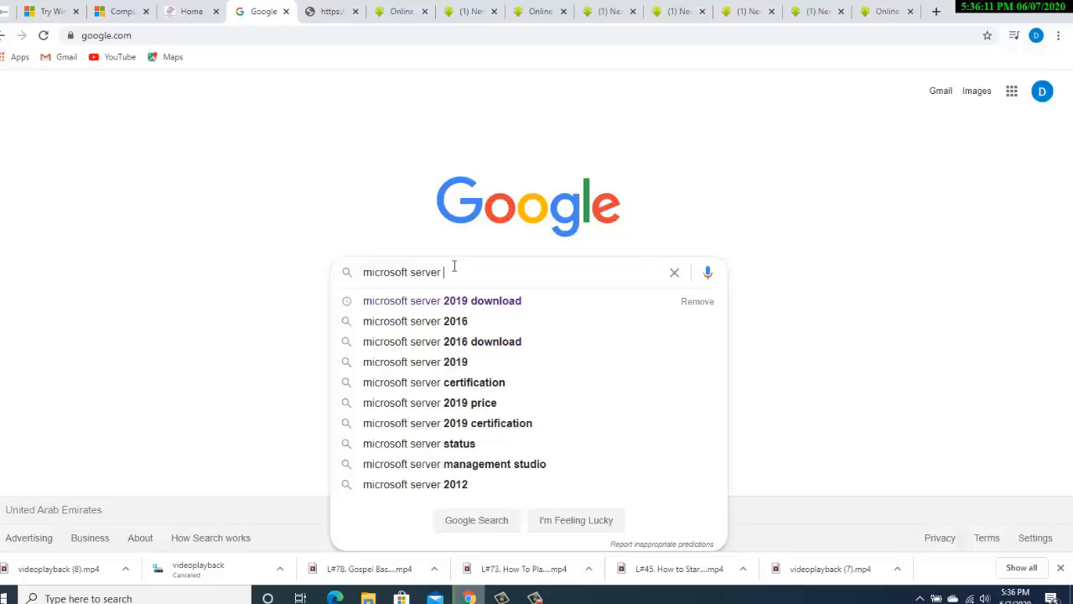
text(2019 d)
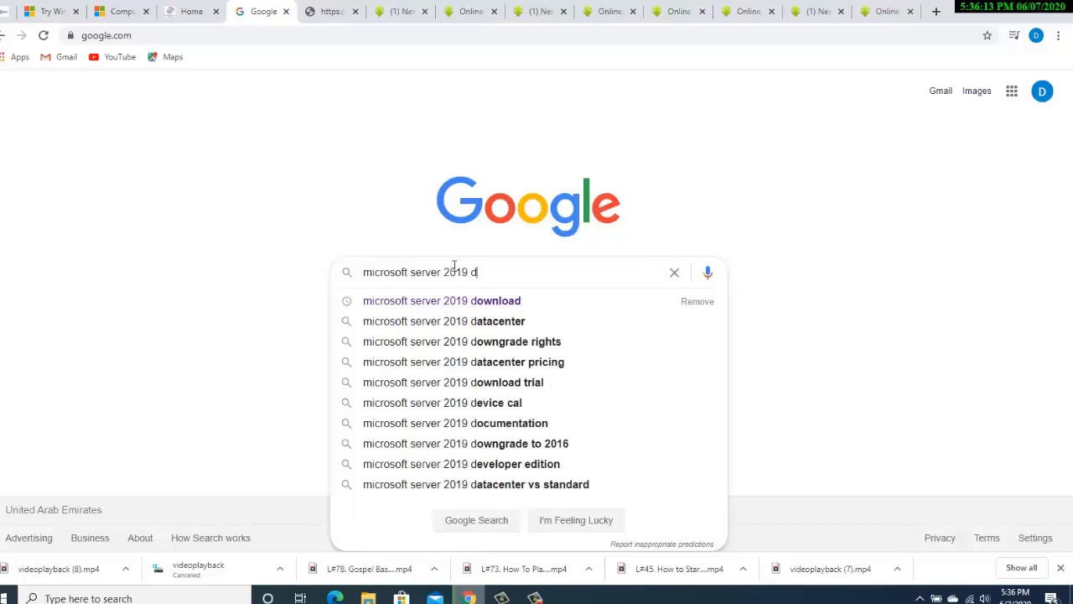
text(ownload)
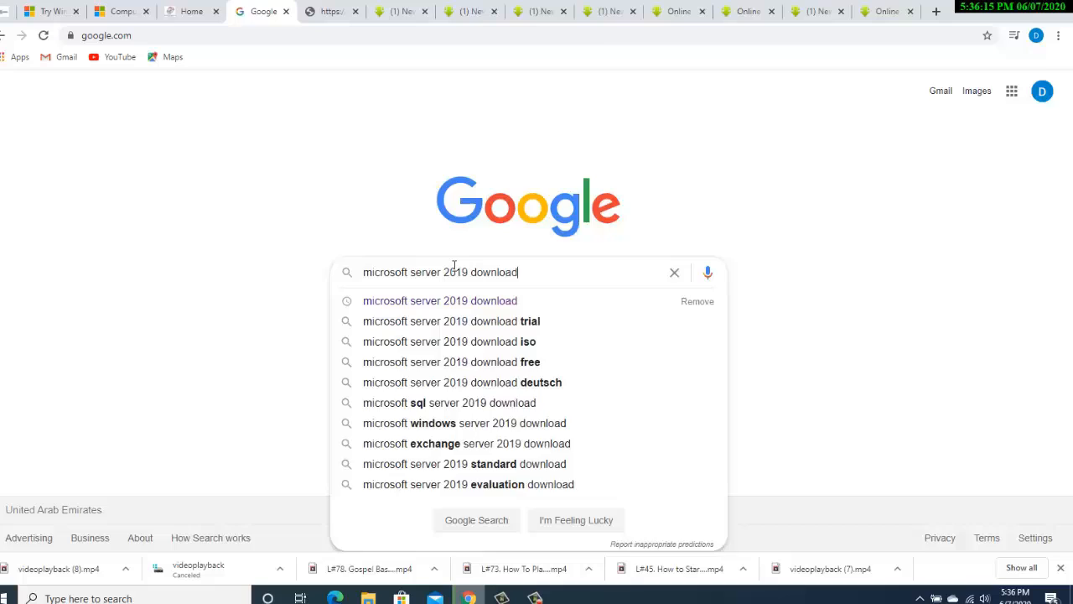
key(Return)
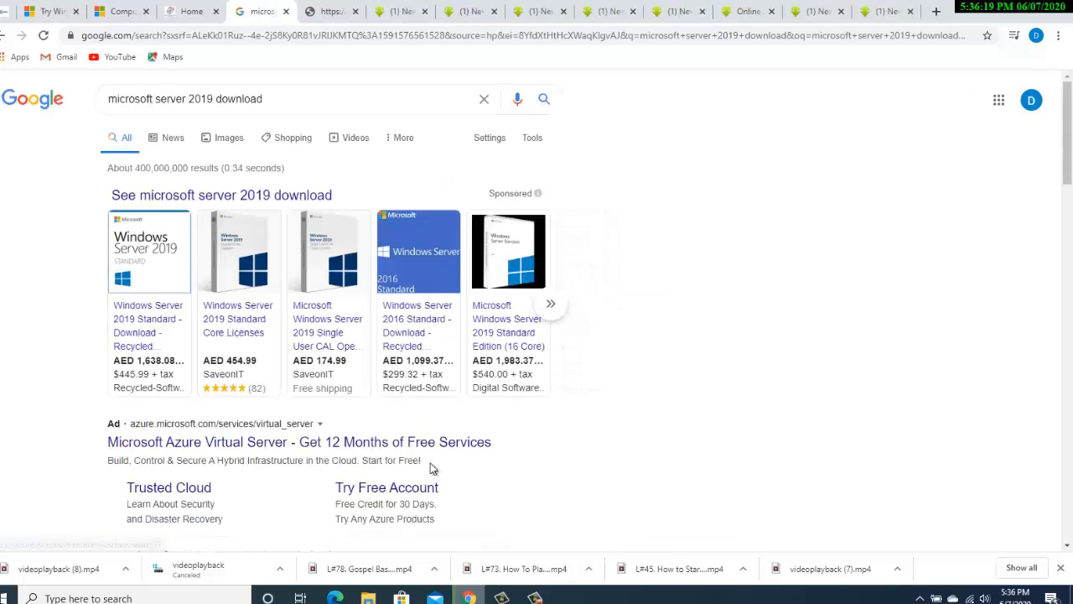
drag(1071, 112, 1070, 144)
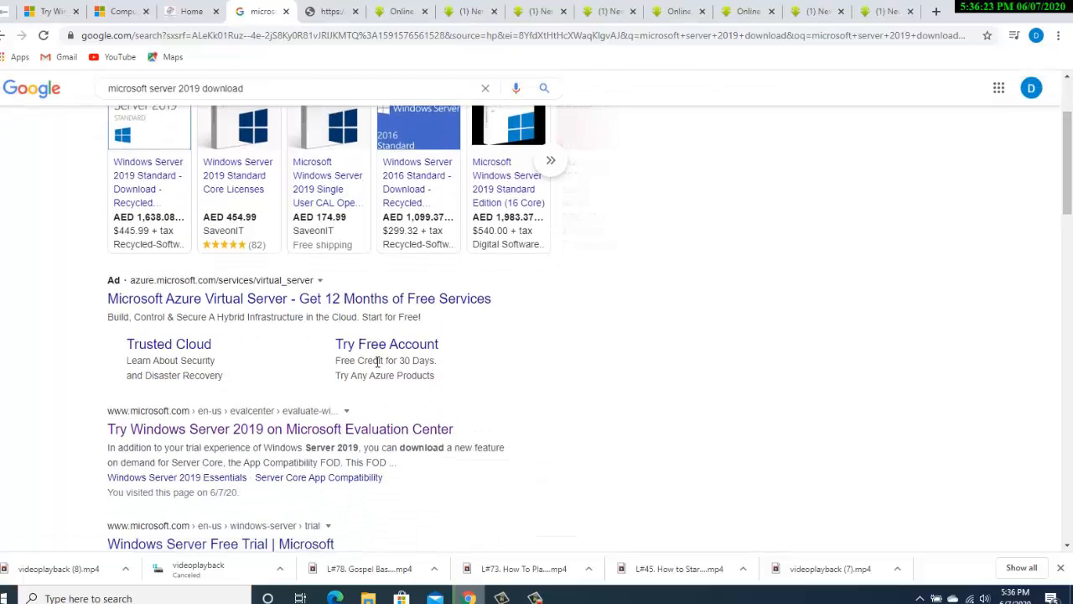
click(188, 430)
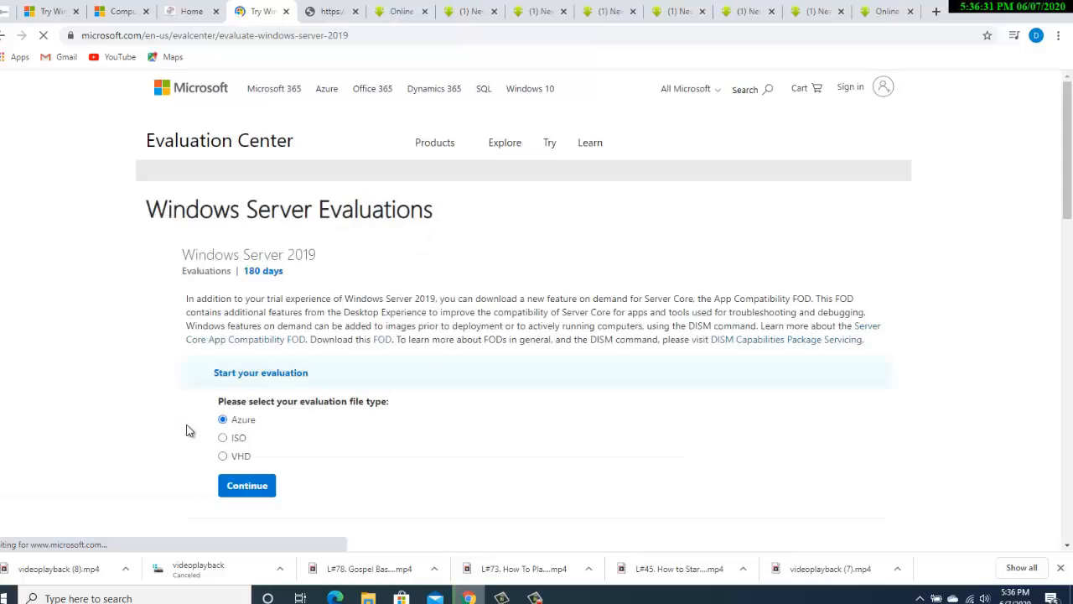
Scroll down and highlight the 180-day evaluation heading and description text
drag(1066, 121, 1066, 186)
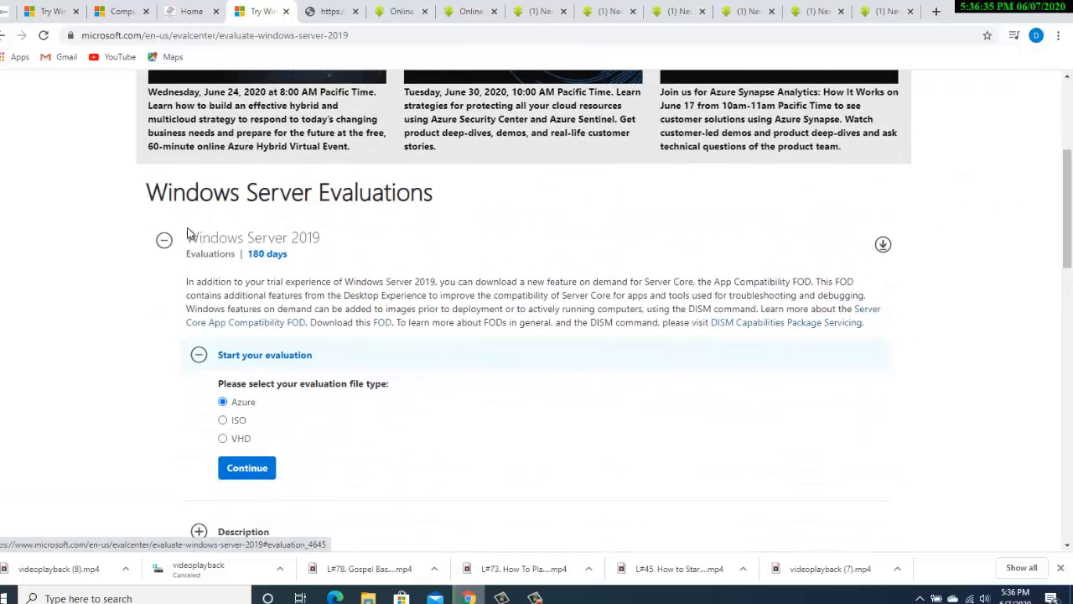
drag(317, 253, 164, 240)
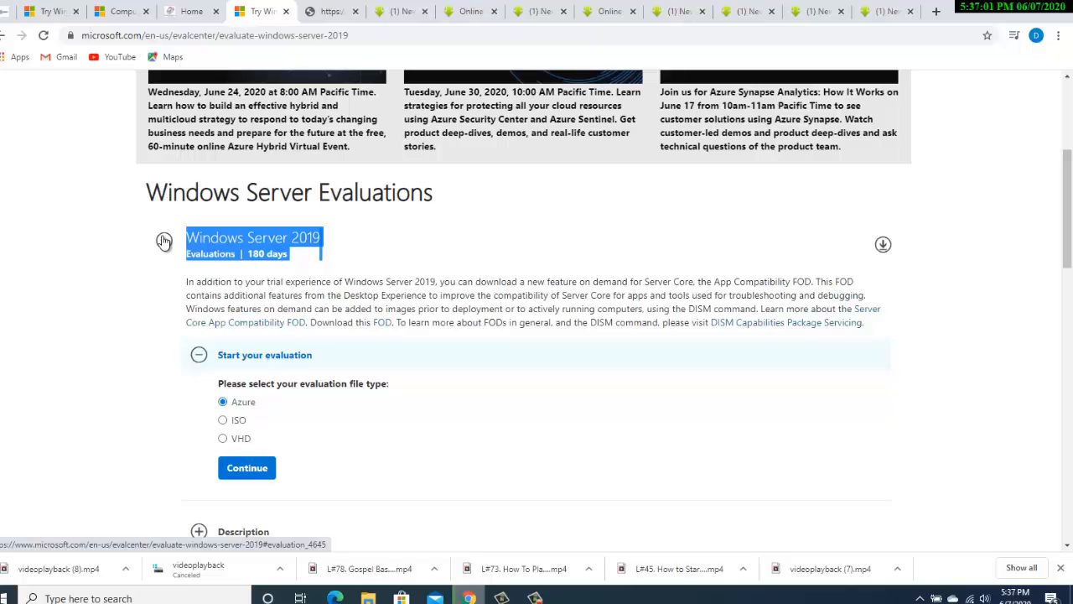
click(165, 277)
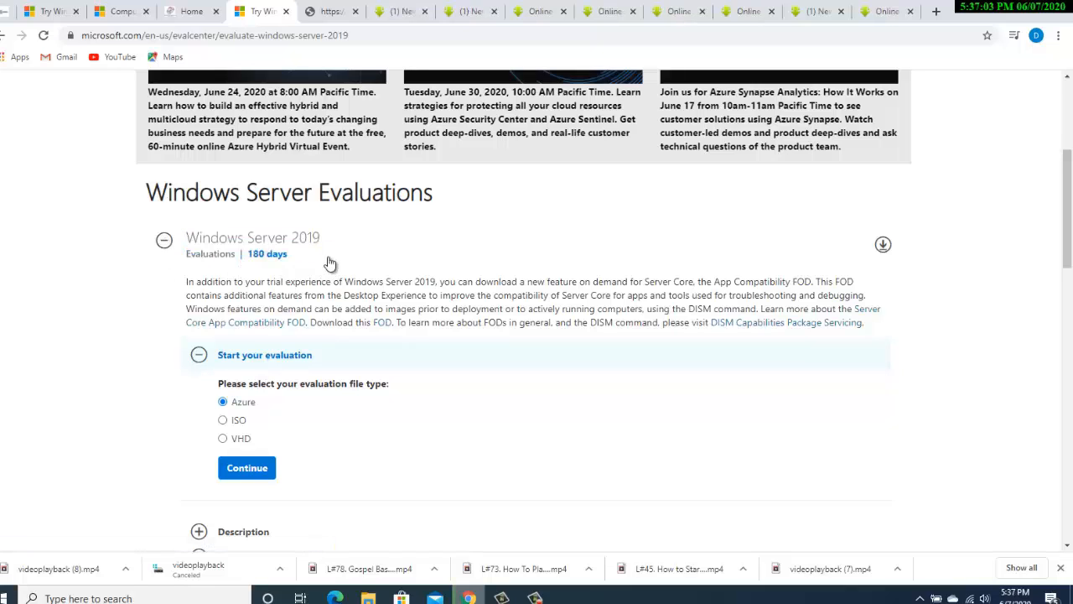
drag(326, 259, 227, 242)
drag(186, 282, 316, 281)
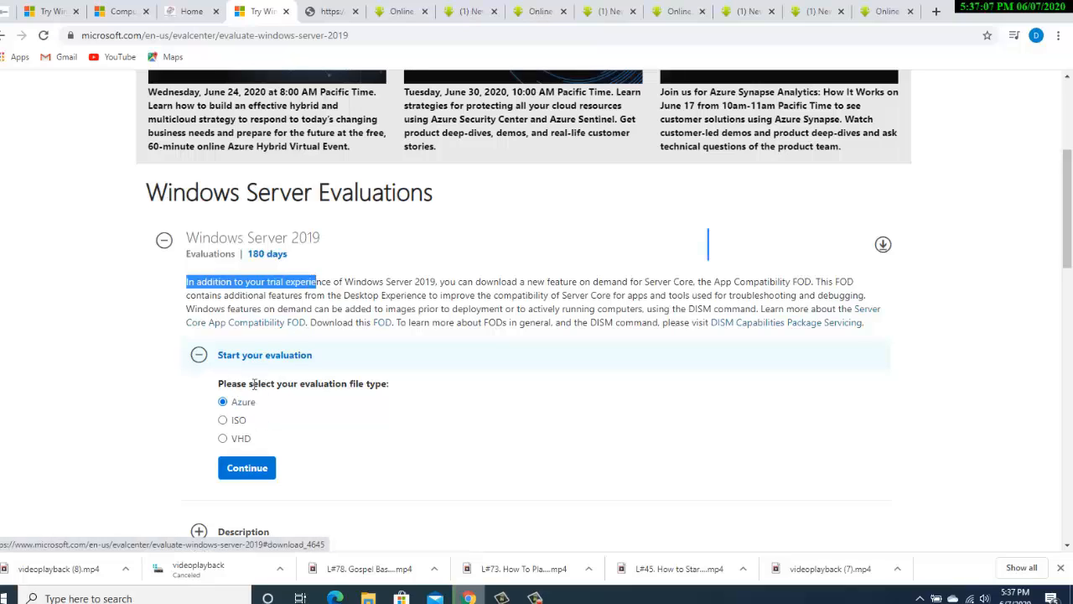
click(181, 403)
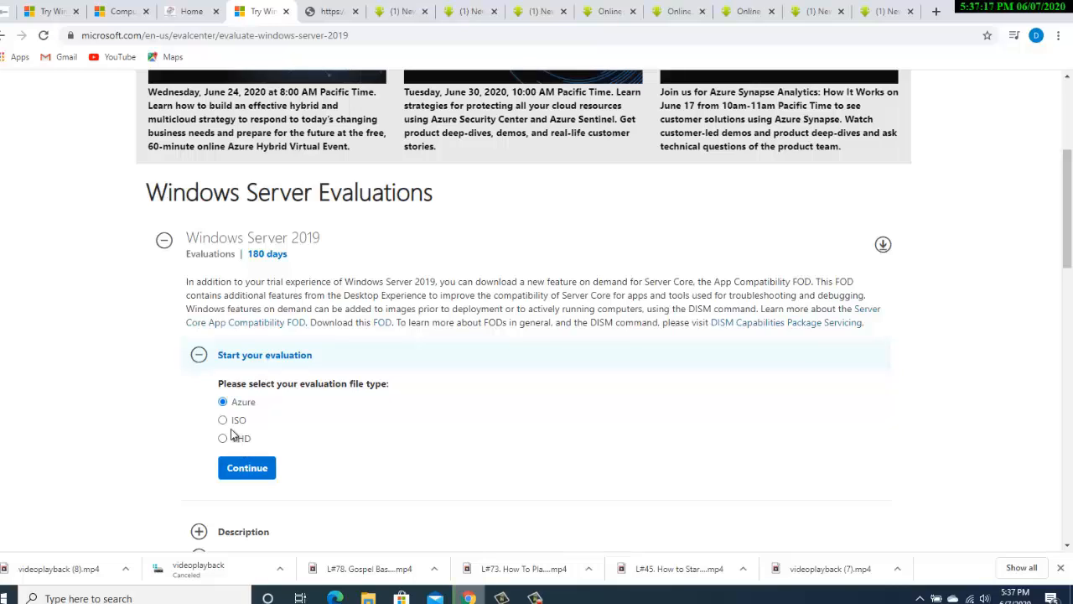
Select ISO as the evaluation file type and continue to the registration form
click(222, 422)
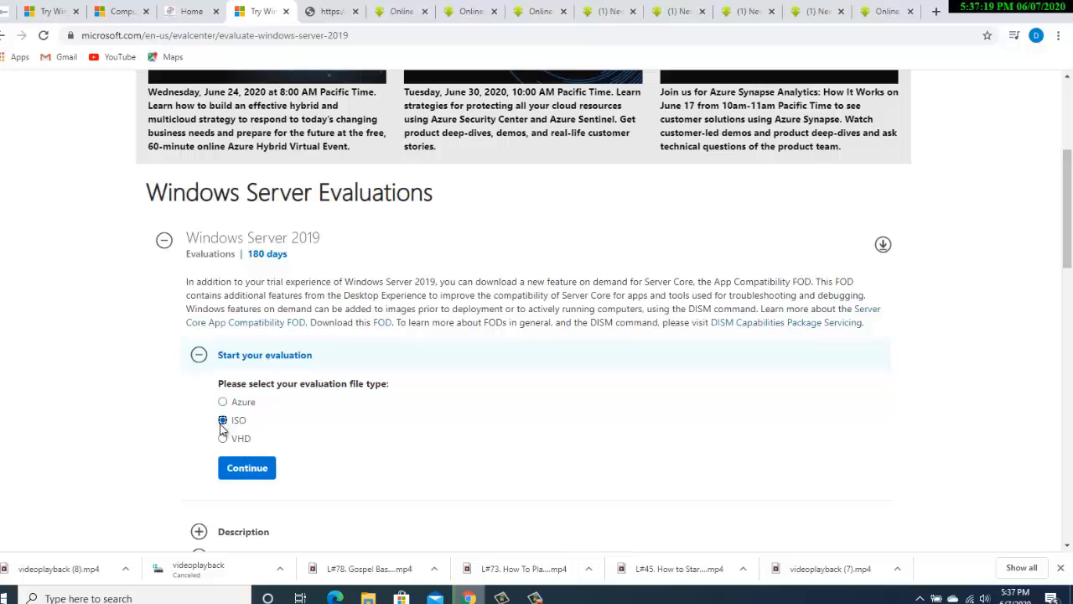
drag(1070, 175, 1071, 239)
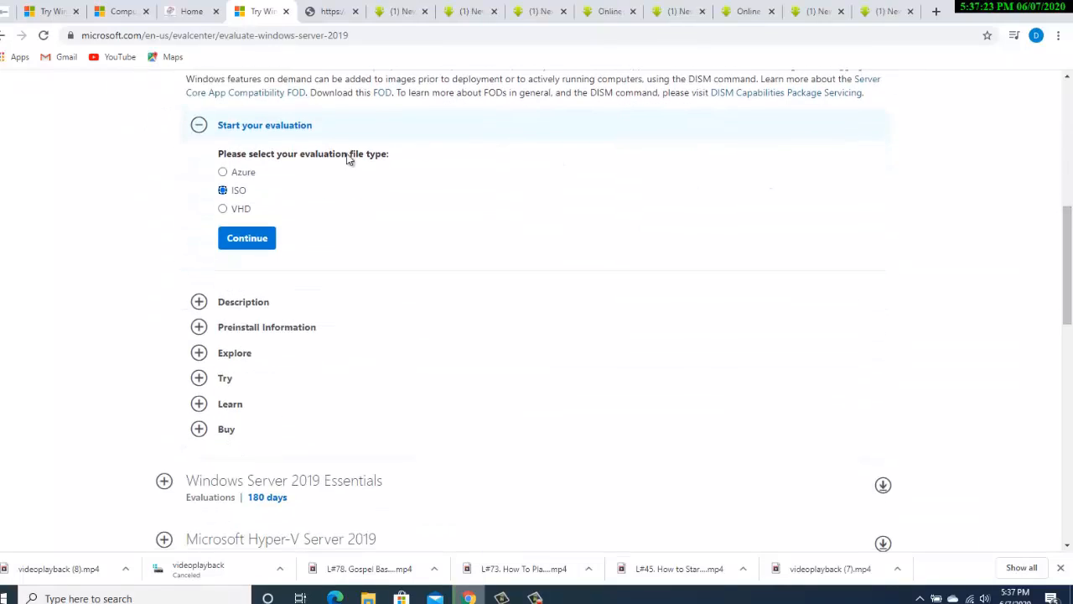
click(251, 241)
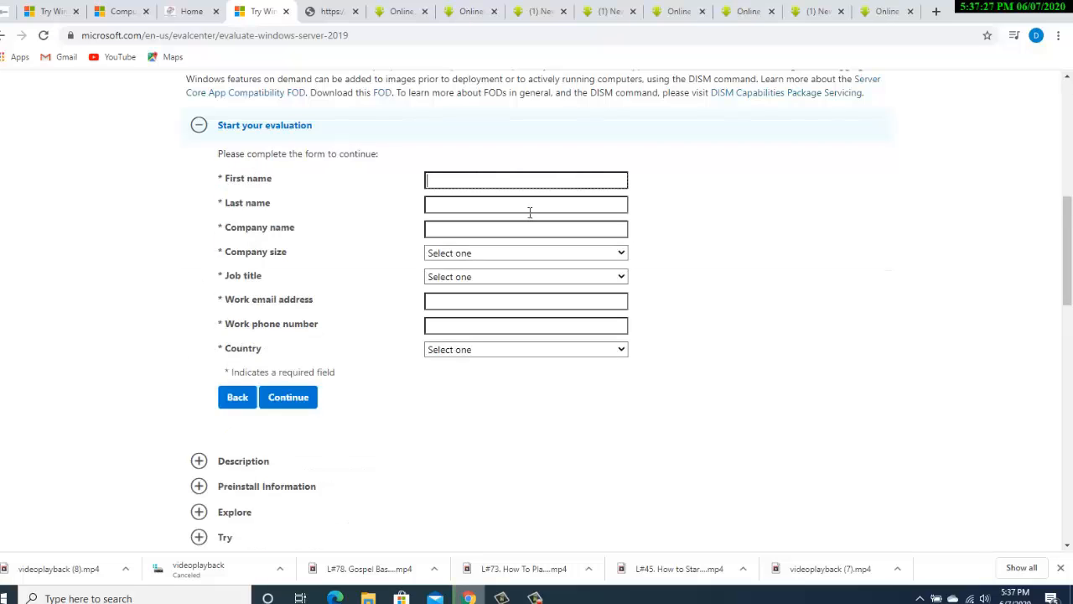
Enter the first name, last name and company name Double D IT Services
click(488, 179)
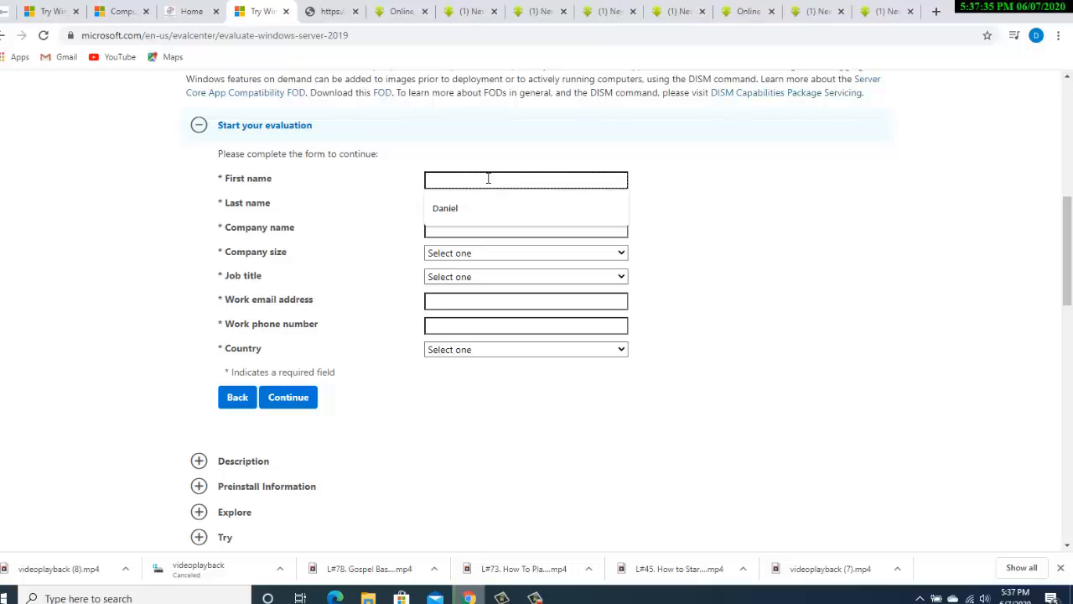
text(dani)
key(BackSpace)
key(BackSpace)
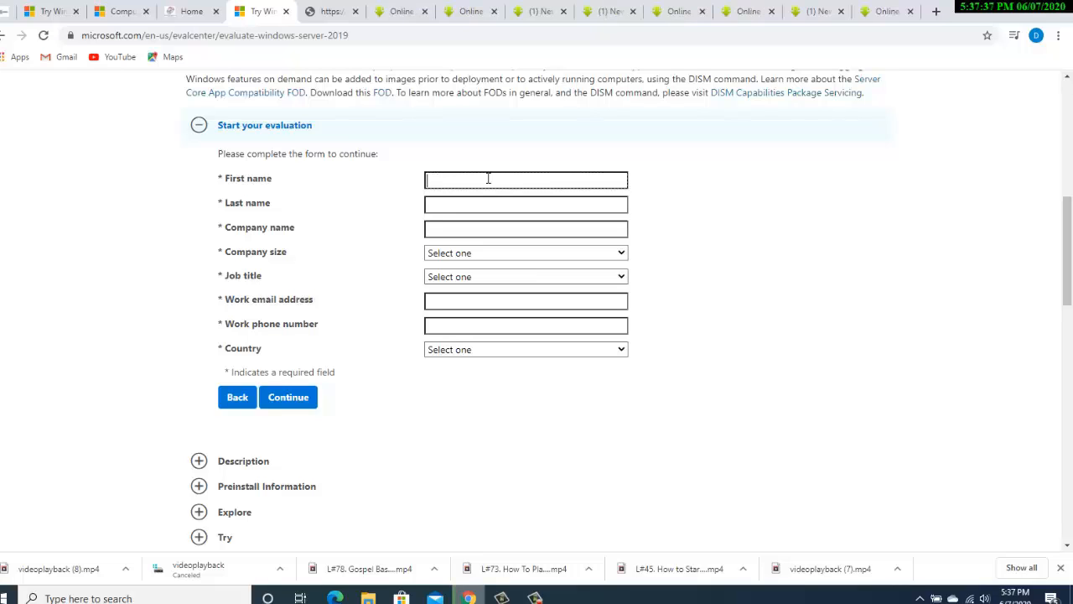
key(Tab)
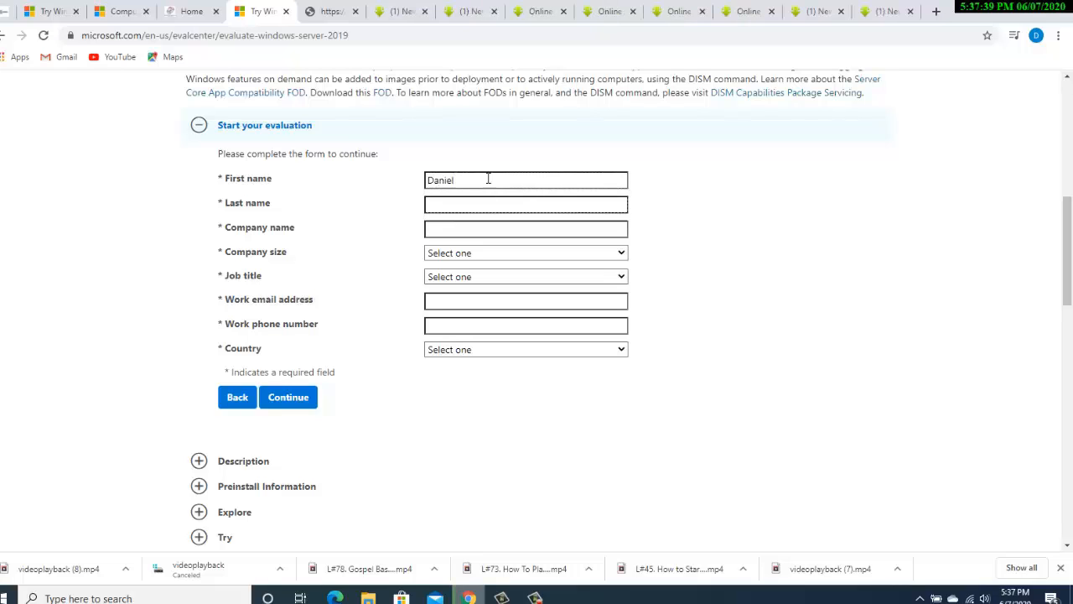
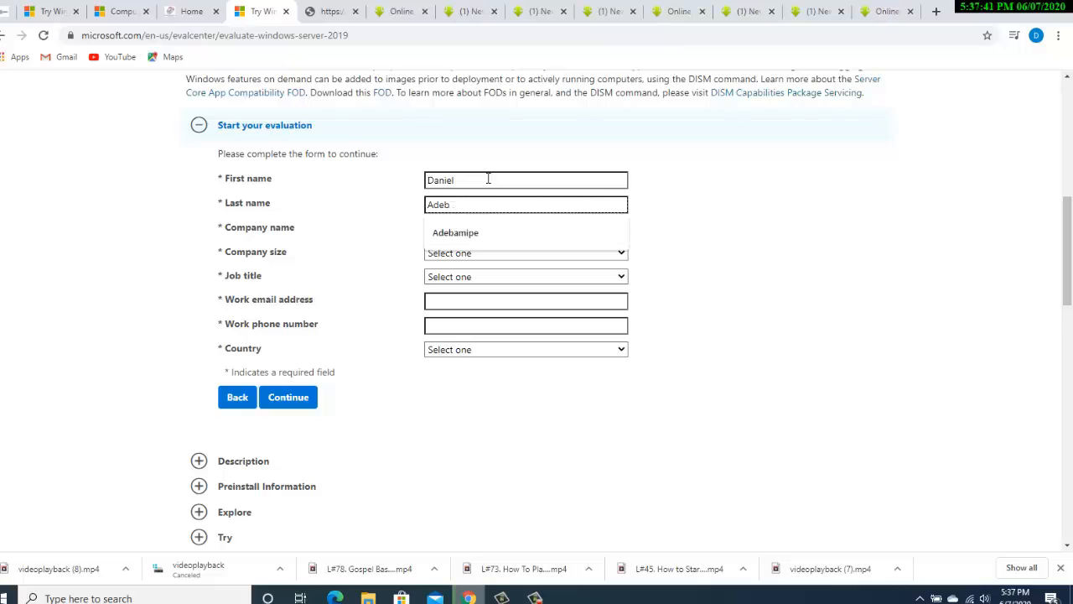
key(Tab)
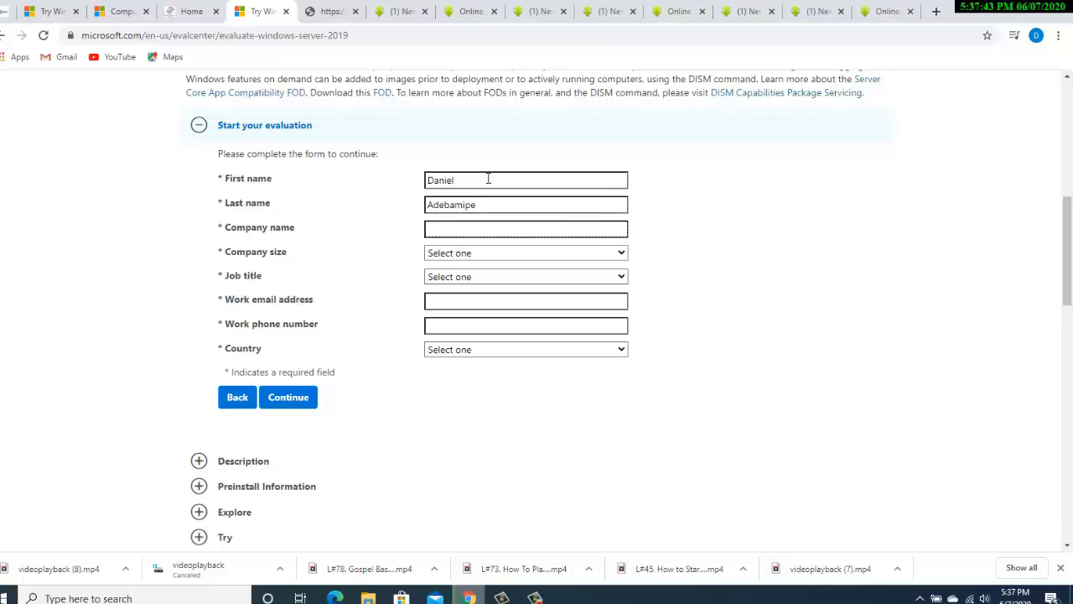
text(Doubled)
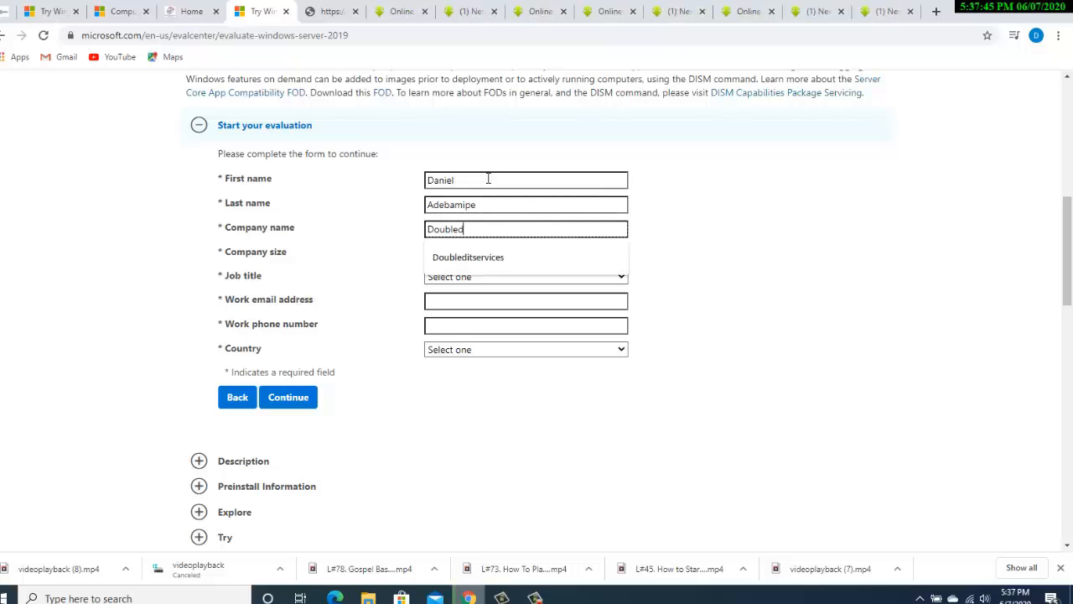
text(s)
key(BackSpace)
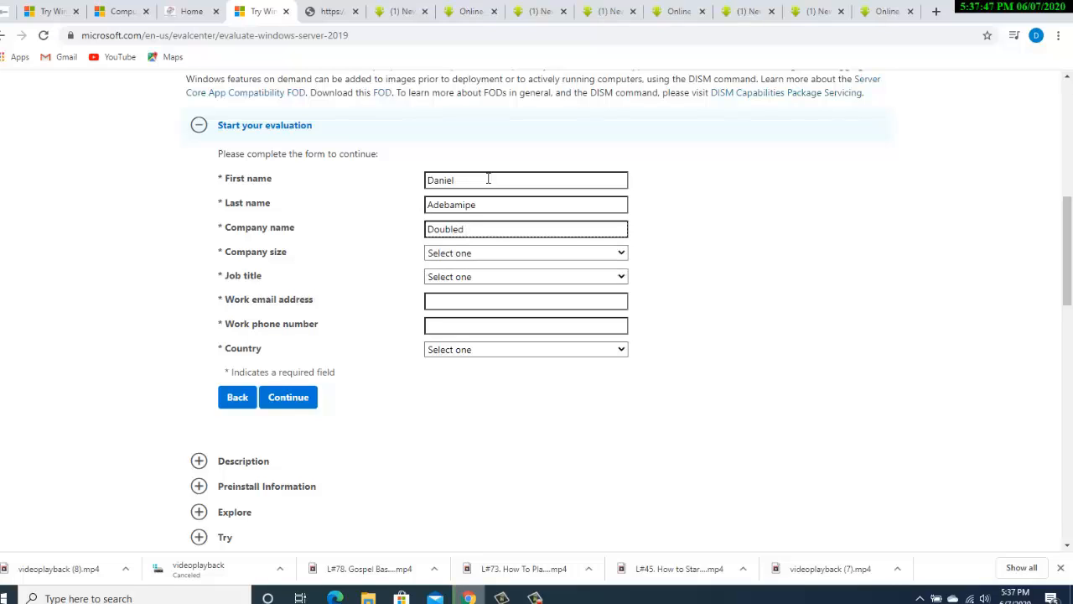
text(D)
key(BackSpace)
key(BackSpace)
key(BackSpace)
text(D I)
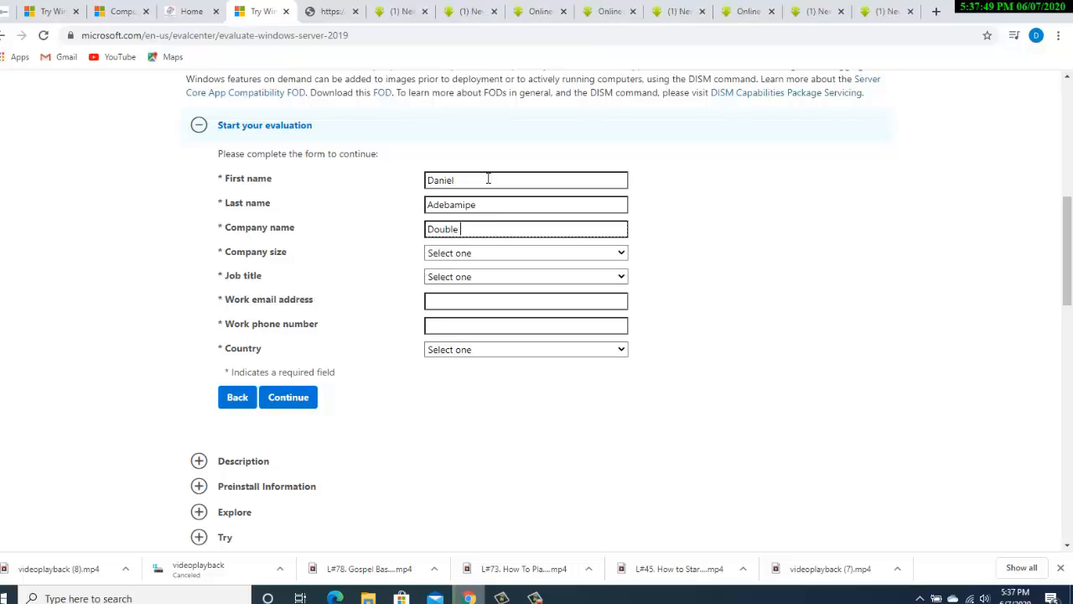
text(T Services)
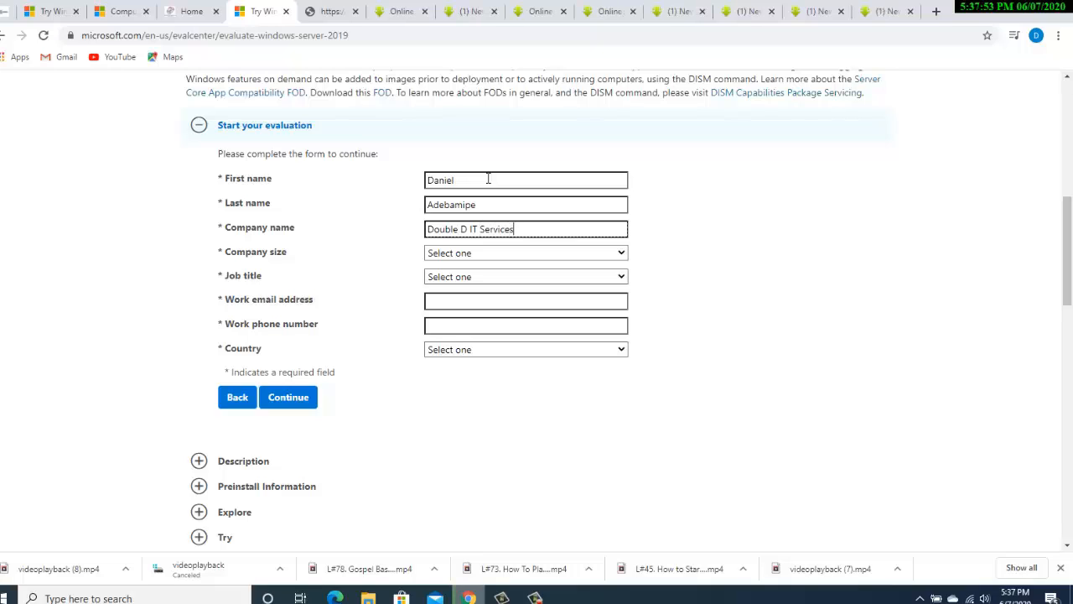
Set company size 25-49, job title IT or Technical Manager, autofill the work email, enter the phone number
key(Tab)
key(Down)
key(Down)
key(Down)
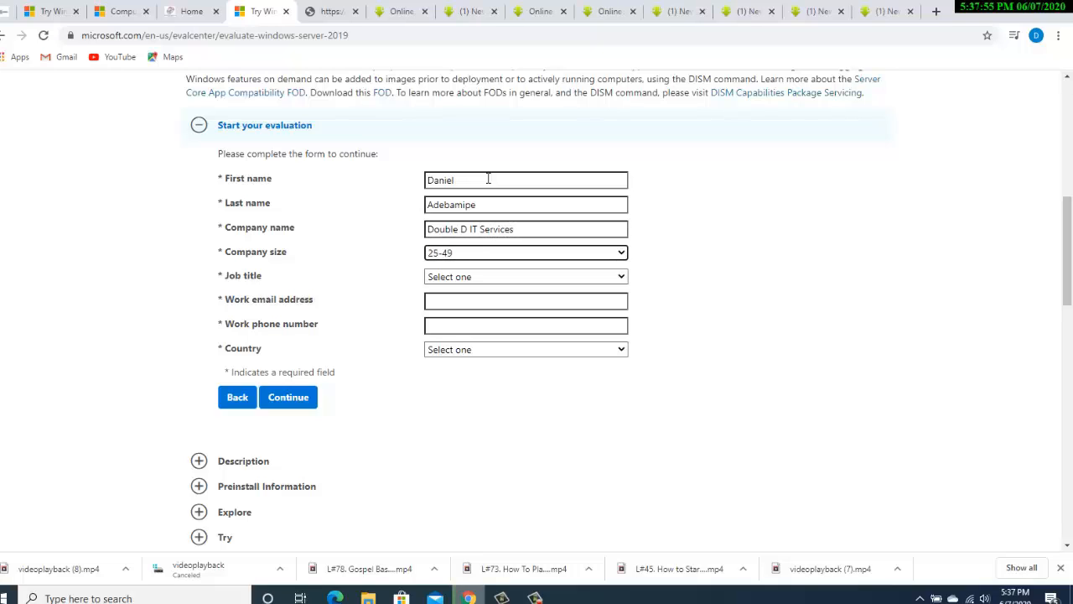
key(Tab)
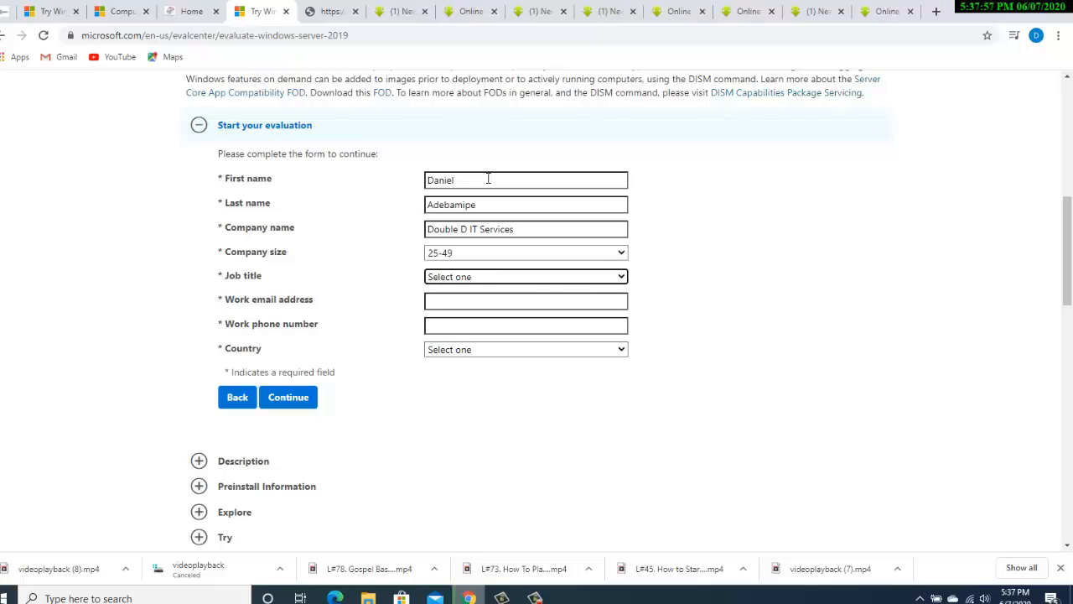
key(Down)
key(Down)
key(Down)
key(Down)
key(Down)
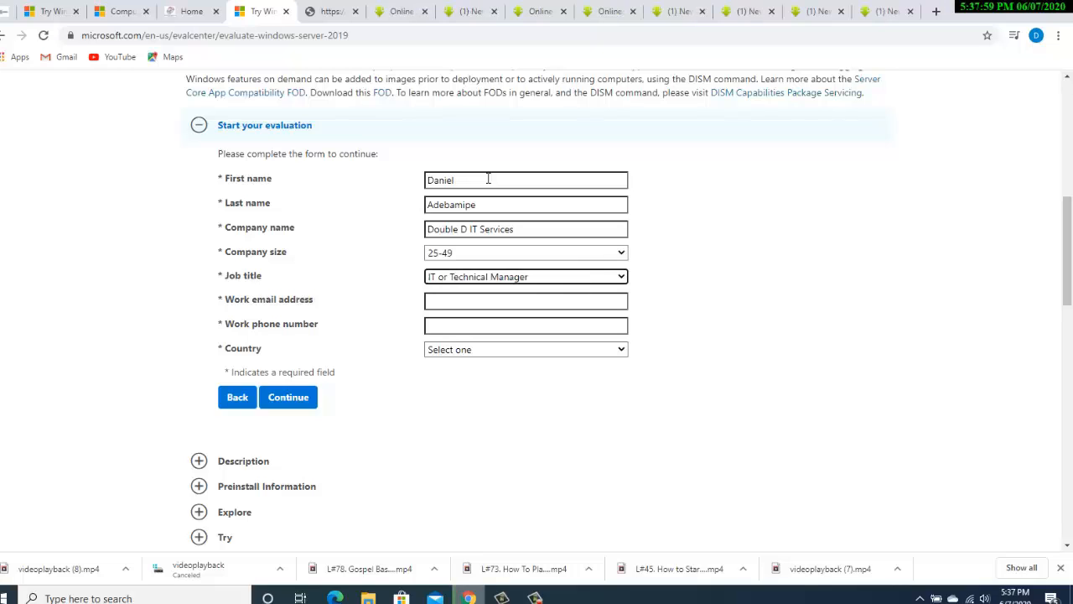
key(Tab)
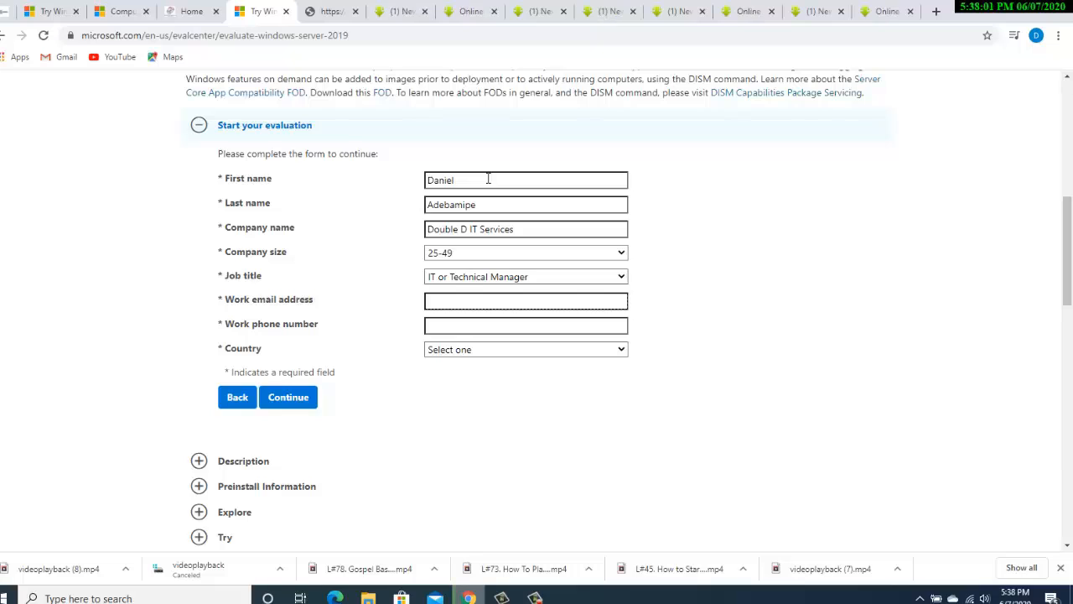
text(dad)
key(Down)
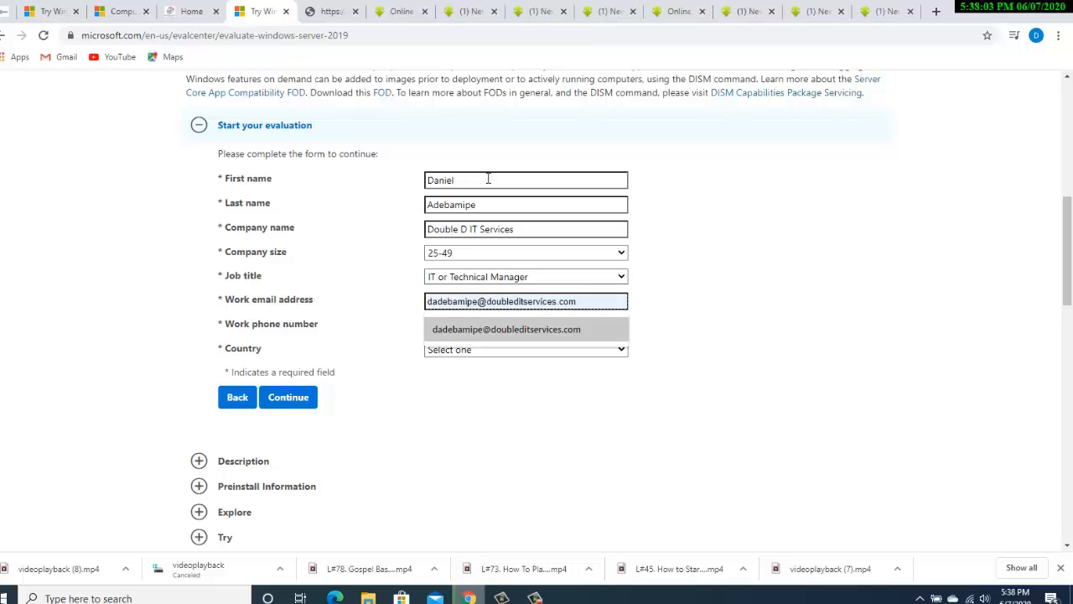
key(Tab)
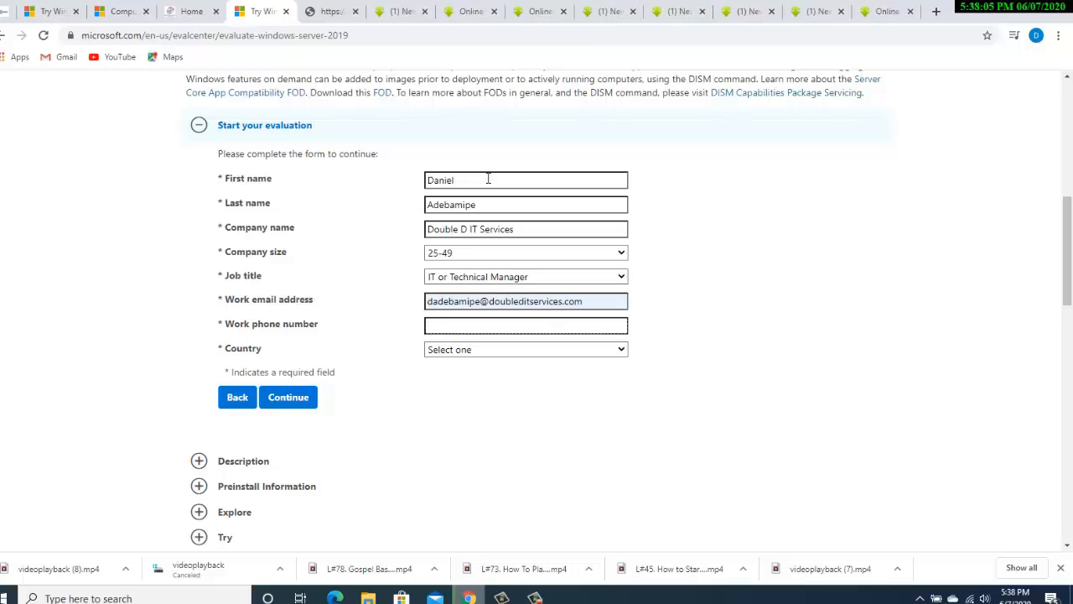
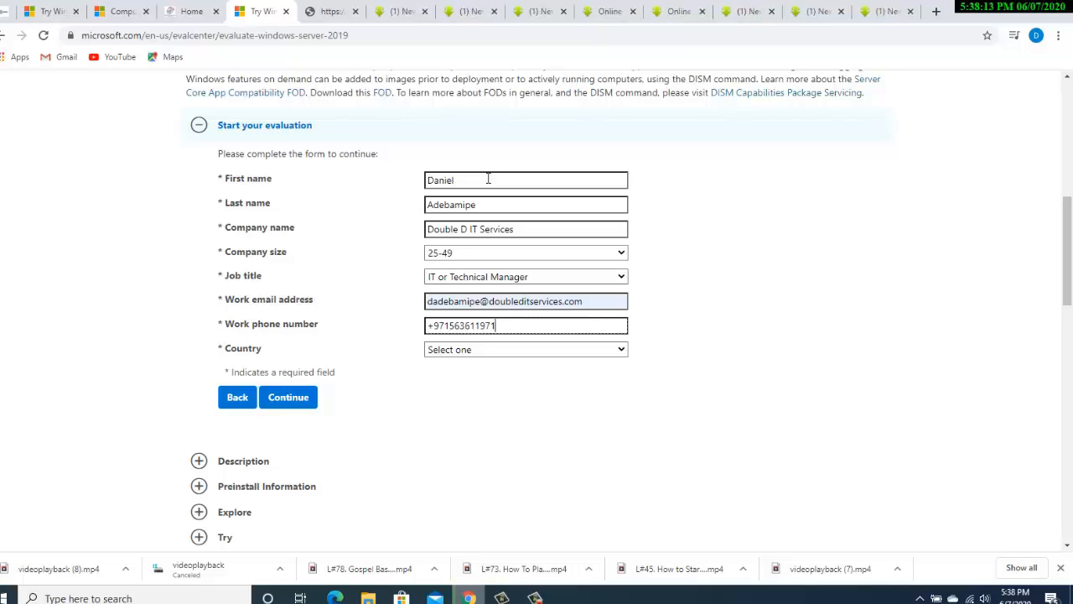
Choose Nigeria from the country list
click(530, 350)
text(new)
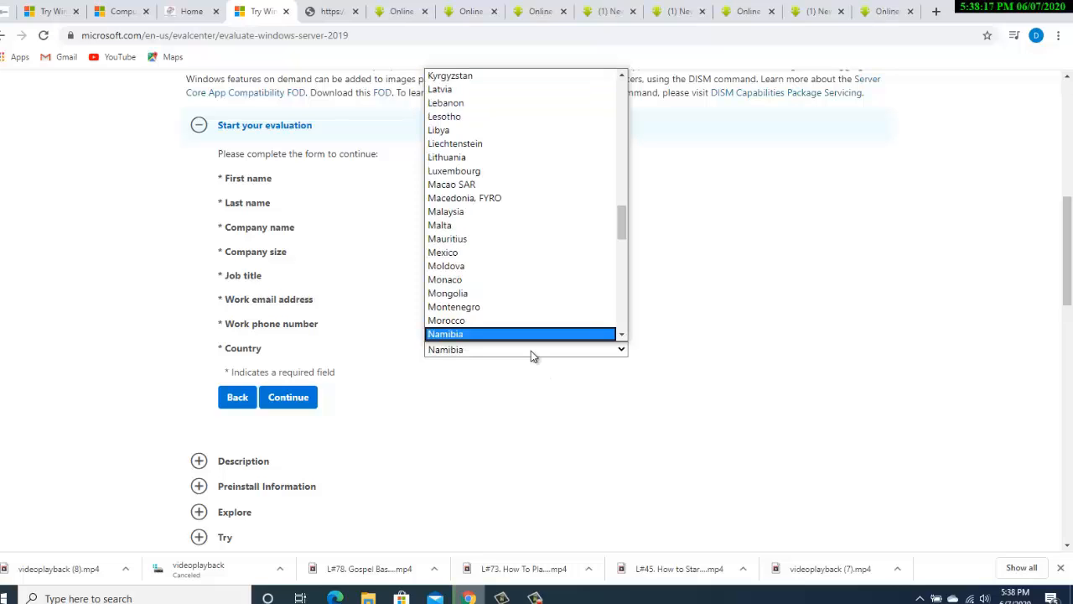
key(Down)
key(Down)
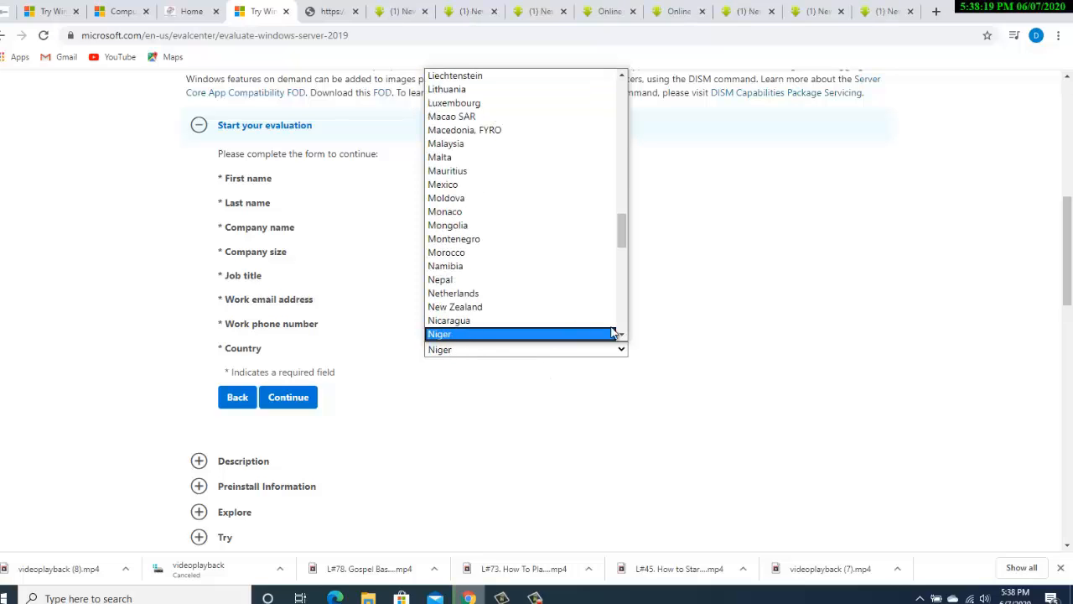
click(621, 335)
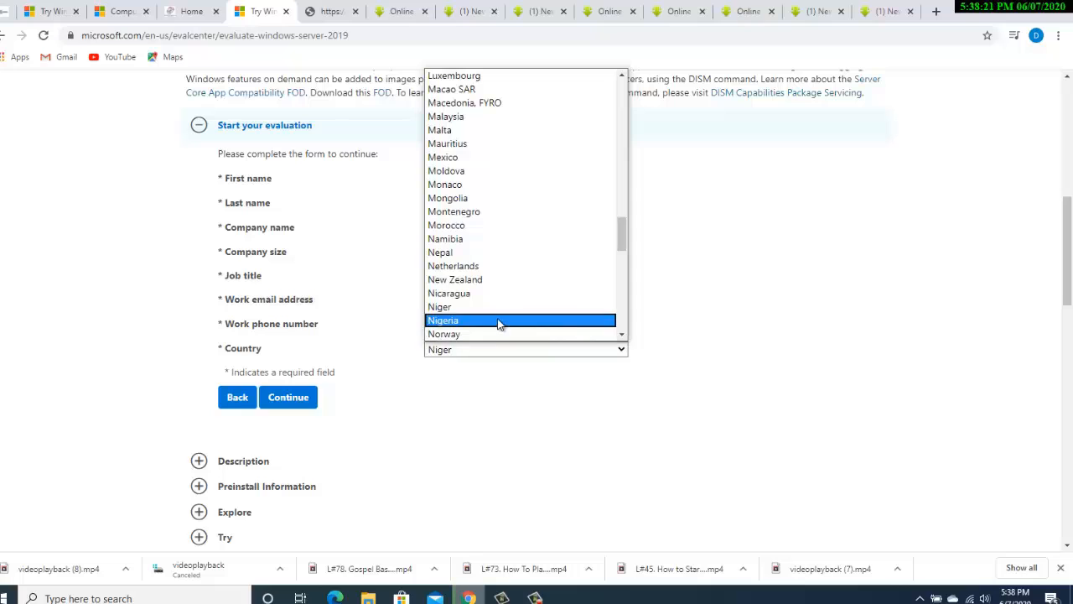
click(621, 335)
click(621, 335)
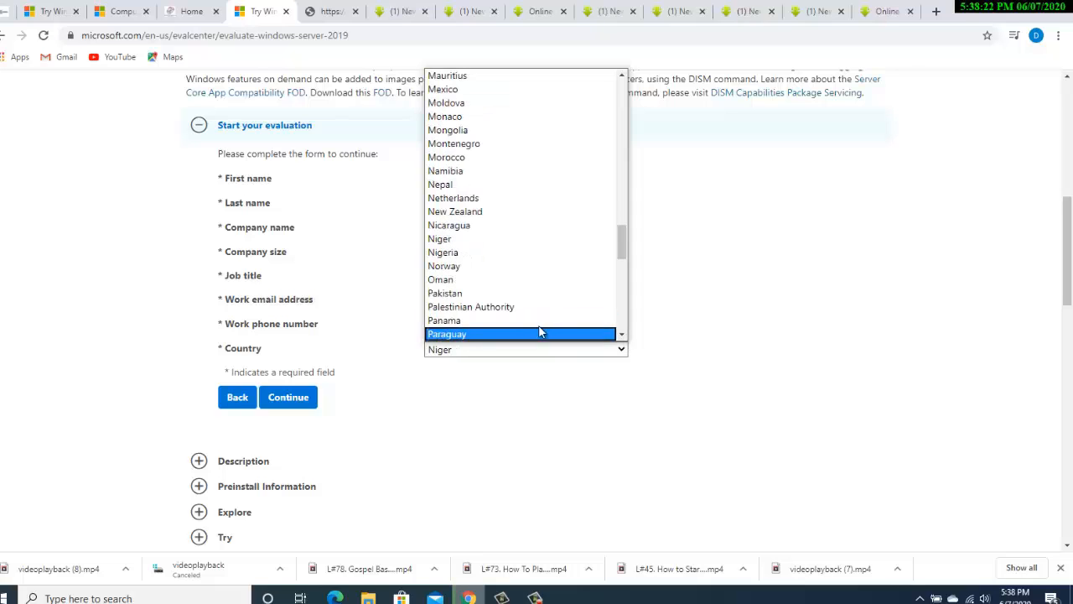
click(471, 252)
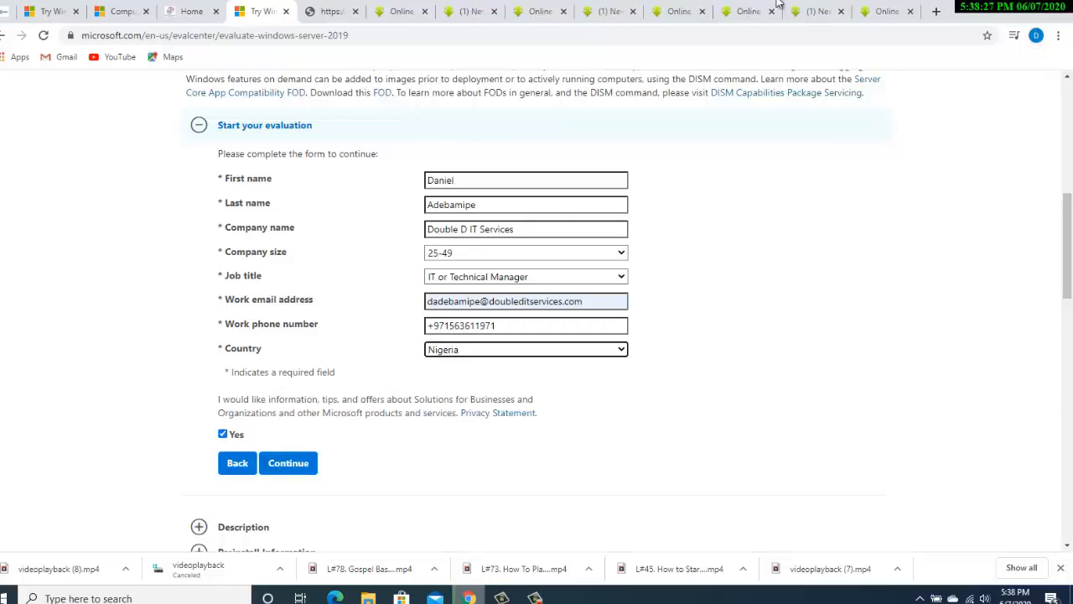
Submit the form, download the English Windows Server 2019 ISO, and minimise Chrome
click(289, 464)
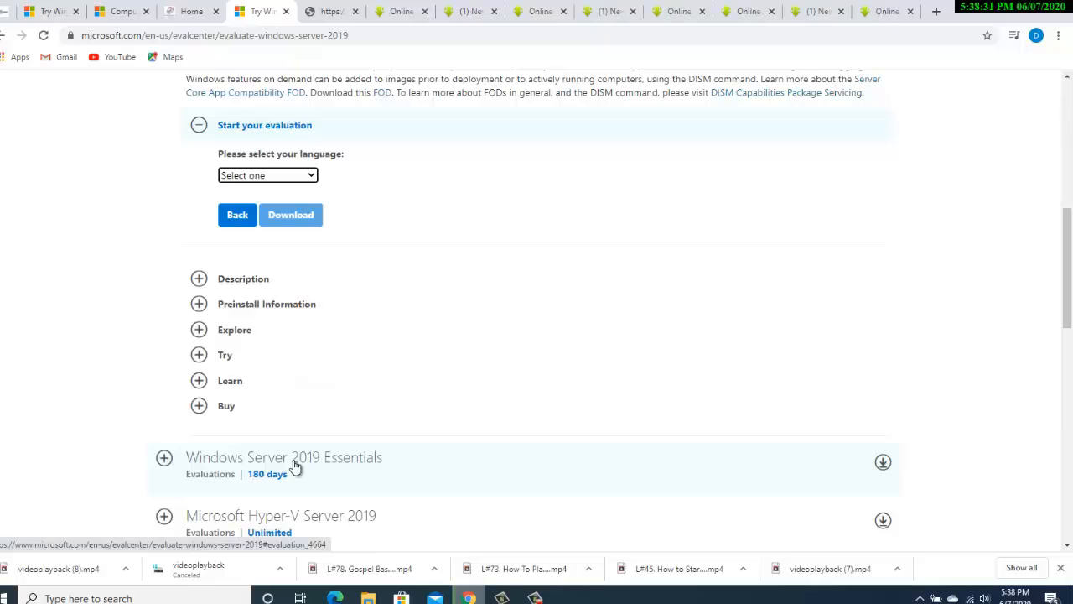
click(306, 175)
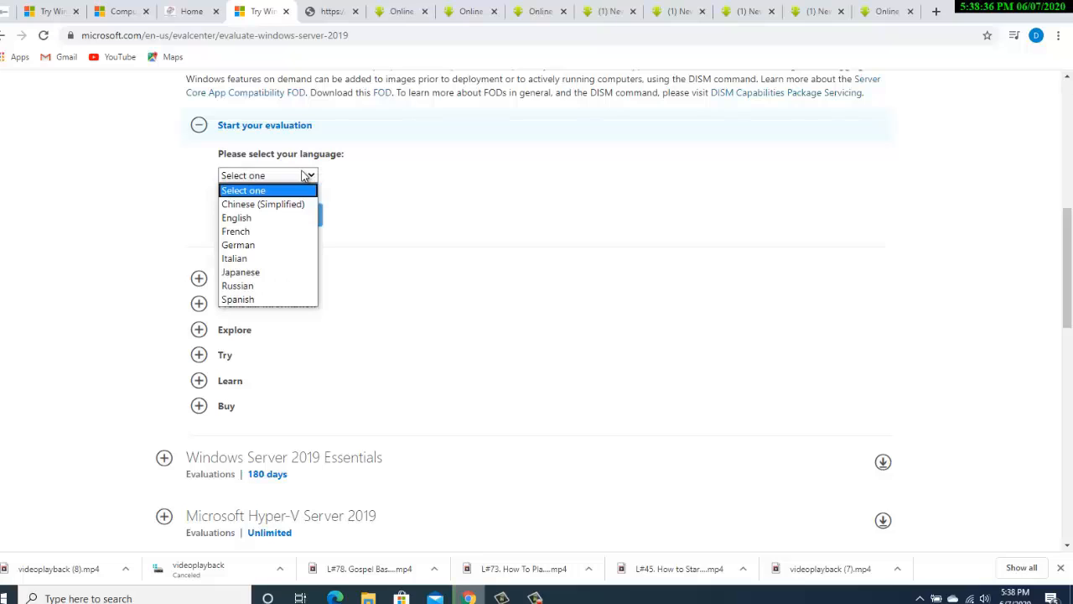
click(241, 219)
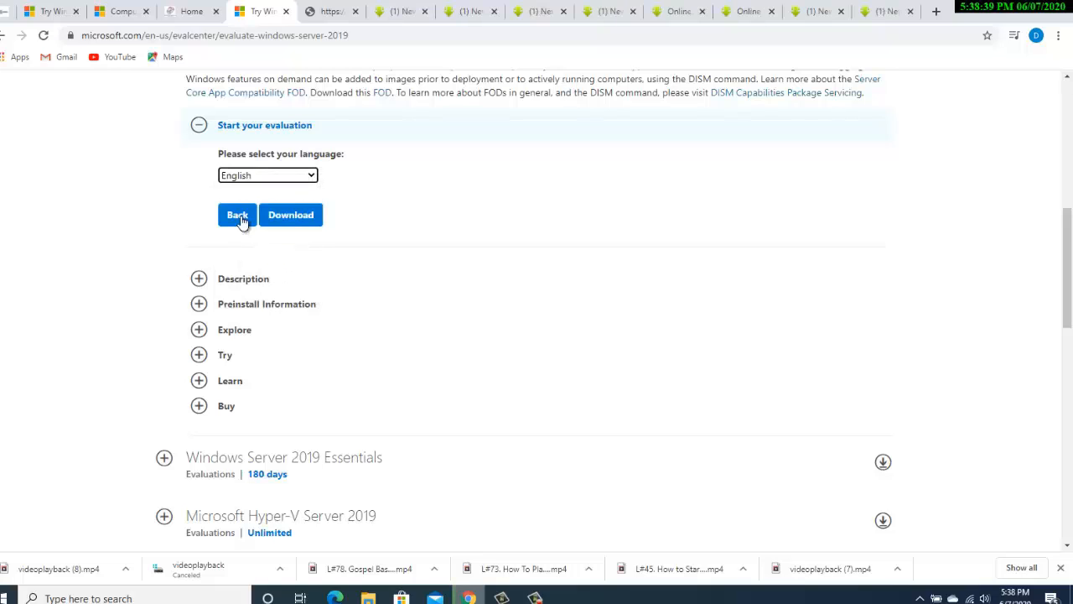
click(297, 213)
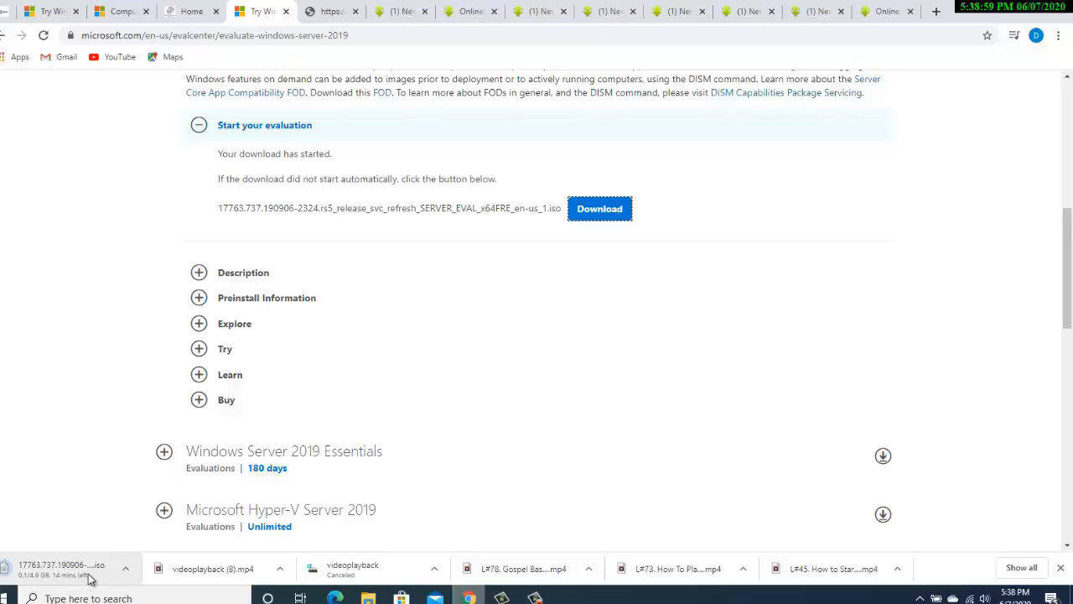
click(995, 6)
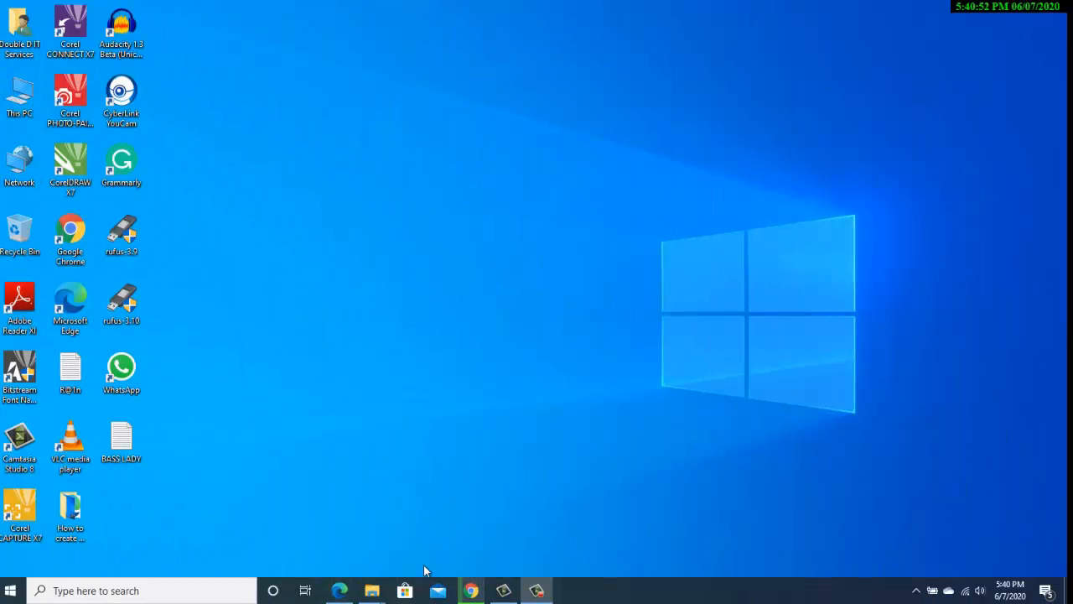
Browse This PC > DOUBLE D BASS TECHNOLOGY > BACKUP 03JUNE2020 NEW HOUSE DUBAI > FILES IN C DRIVE > IOS IMAGES
double_click(25, 92)
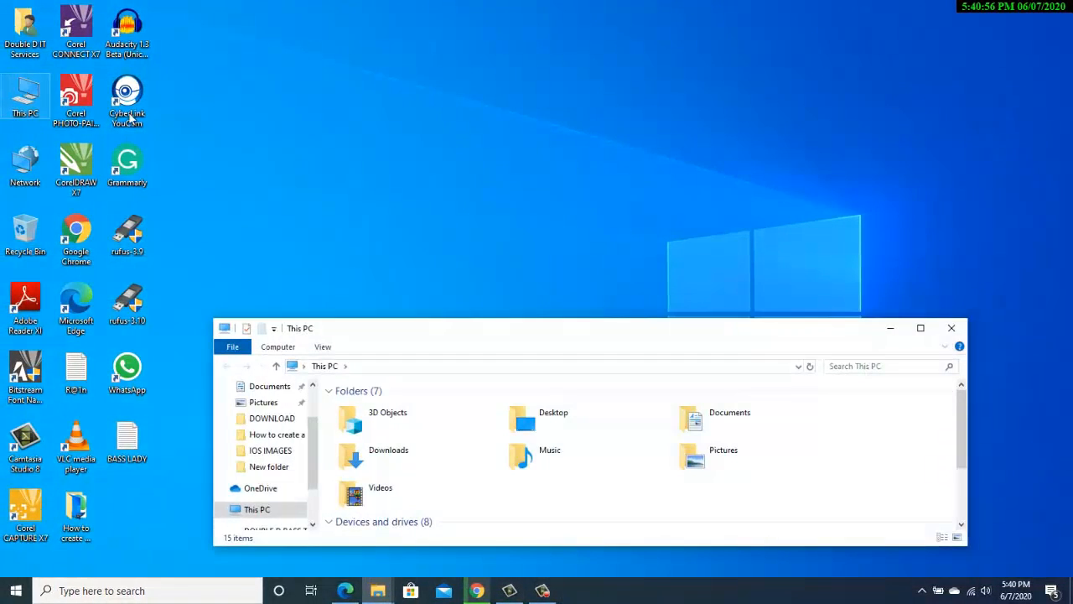
double_click(469, 333)
double_click(410, 225)
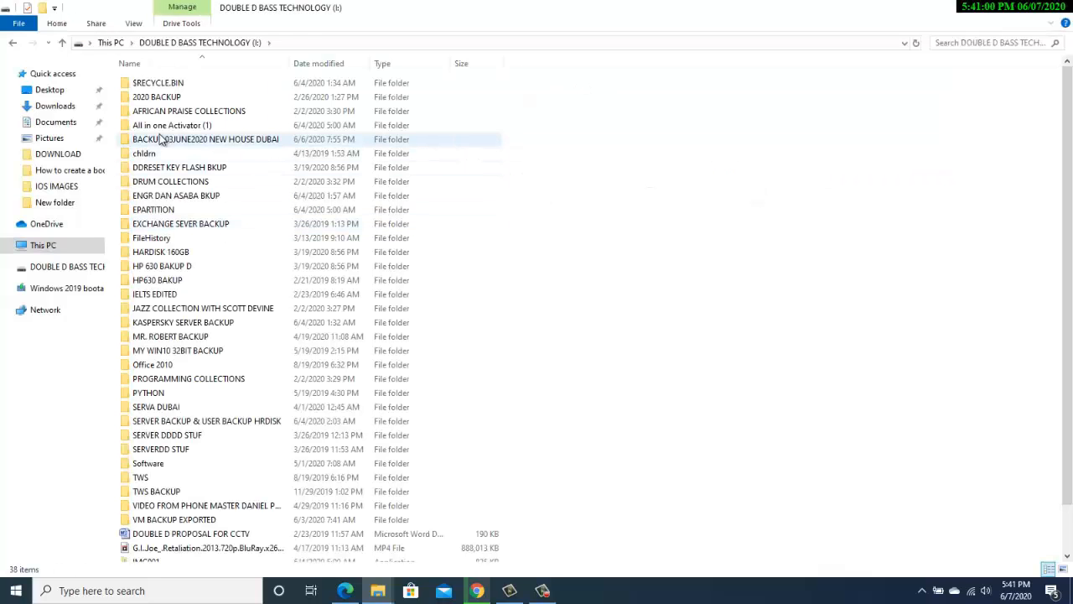
double_click(162, 139)
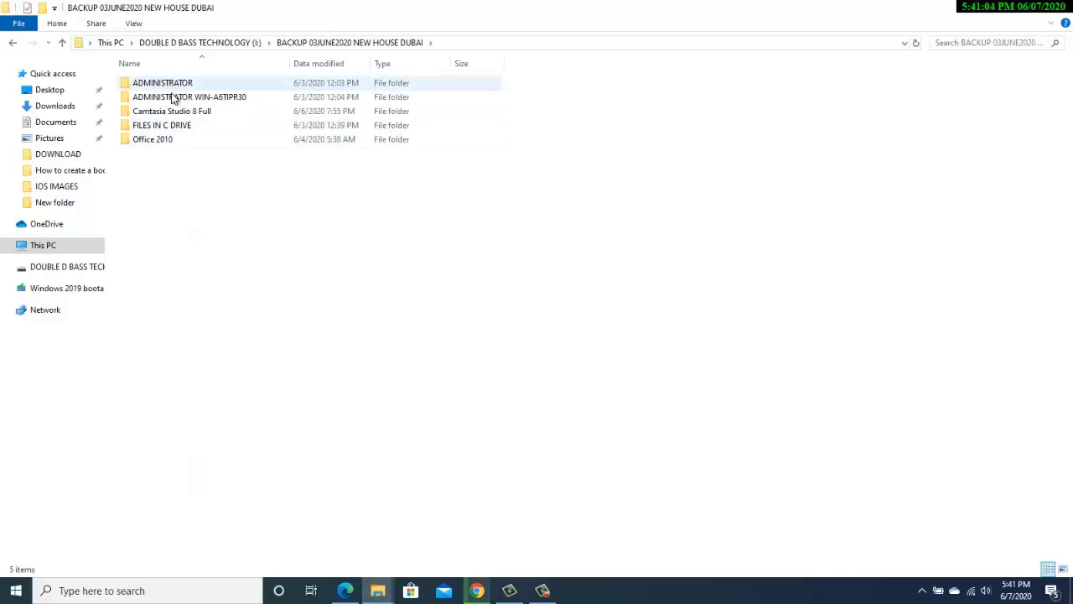
click(175, 125)
double_click(175, 125)
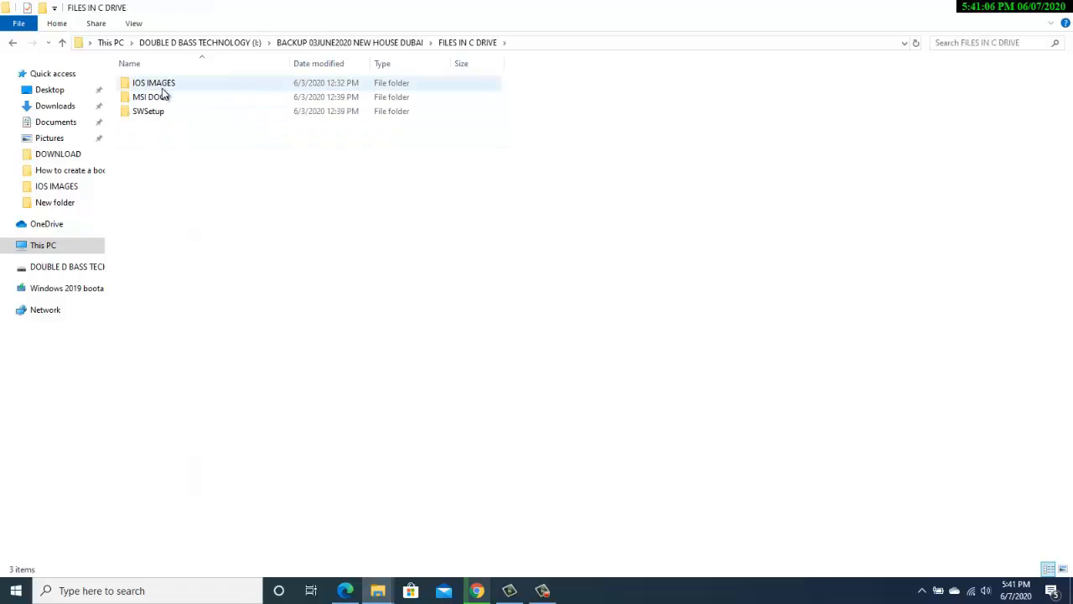
double_click(163, 86)
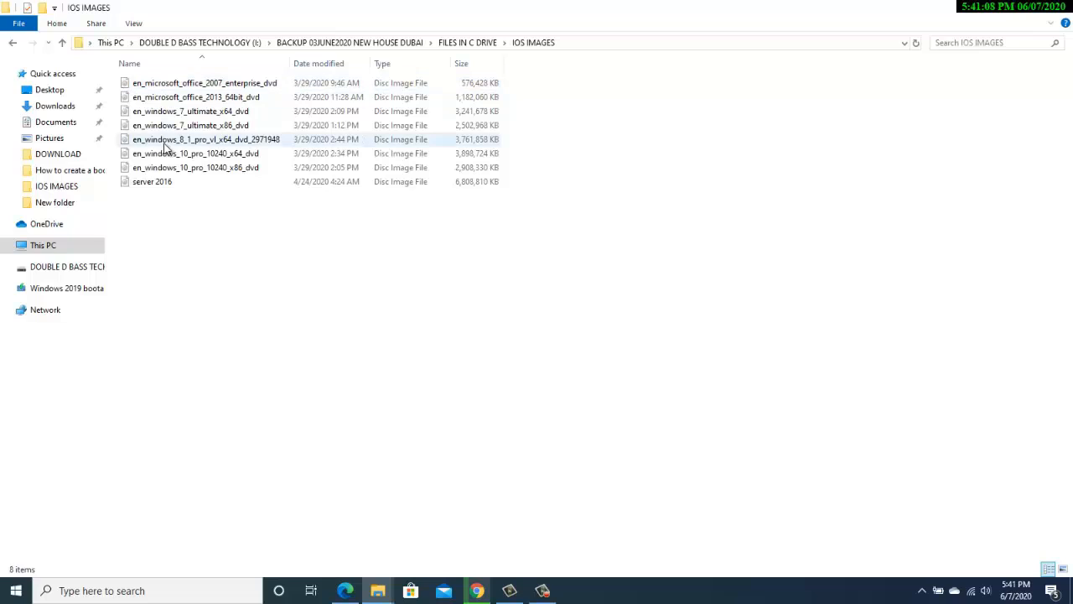
Rename the server 2016 disc image to server 2019 and restore the window from maximised
click(165, 183)
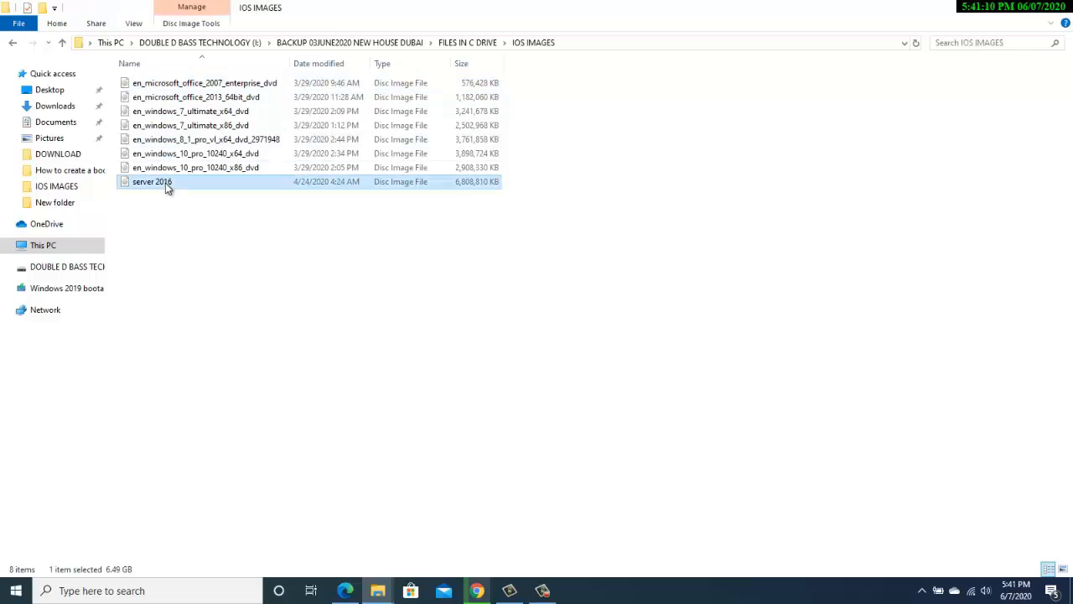
click(165, 183)
click(166, 183)
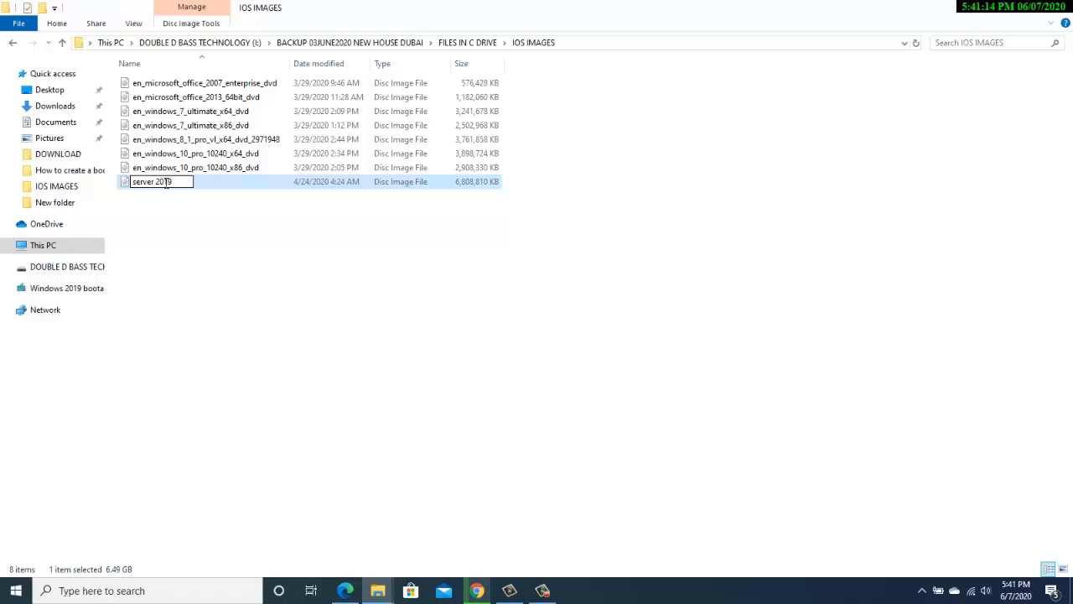
click(187, 209)
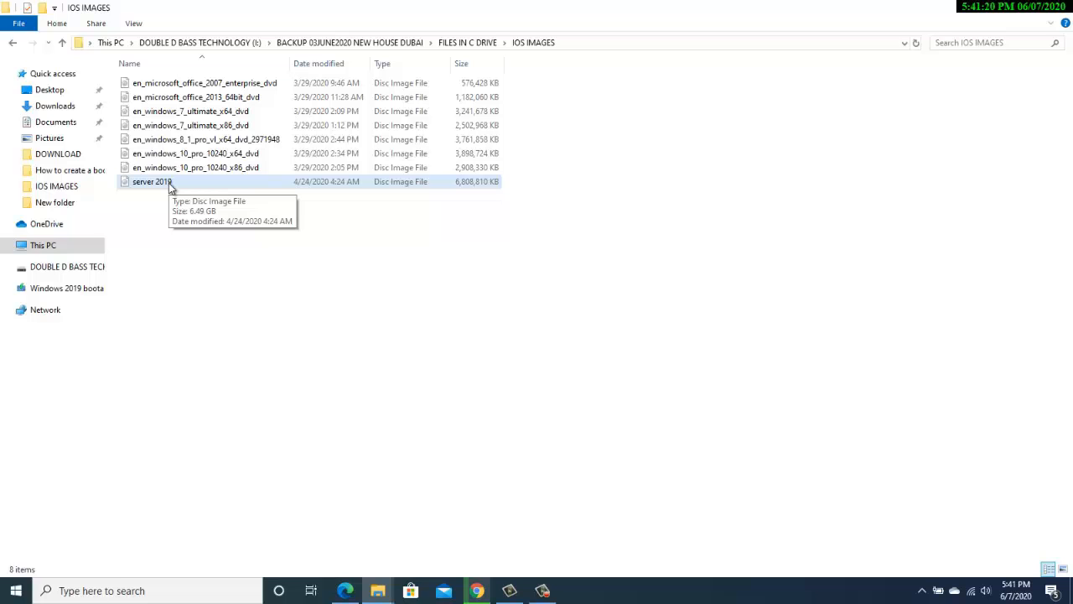
double_click(328, 7)
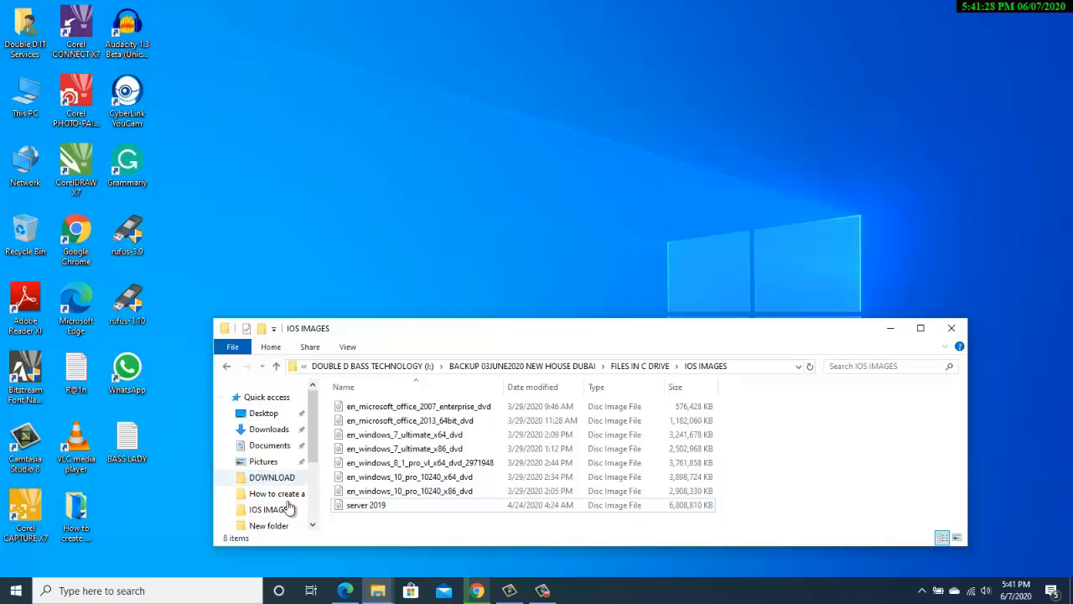
Search 'rufus download' in a new Chrome tab
click(478, 590)
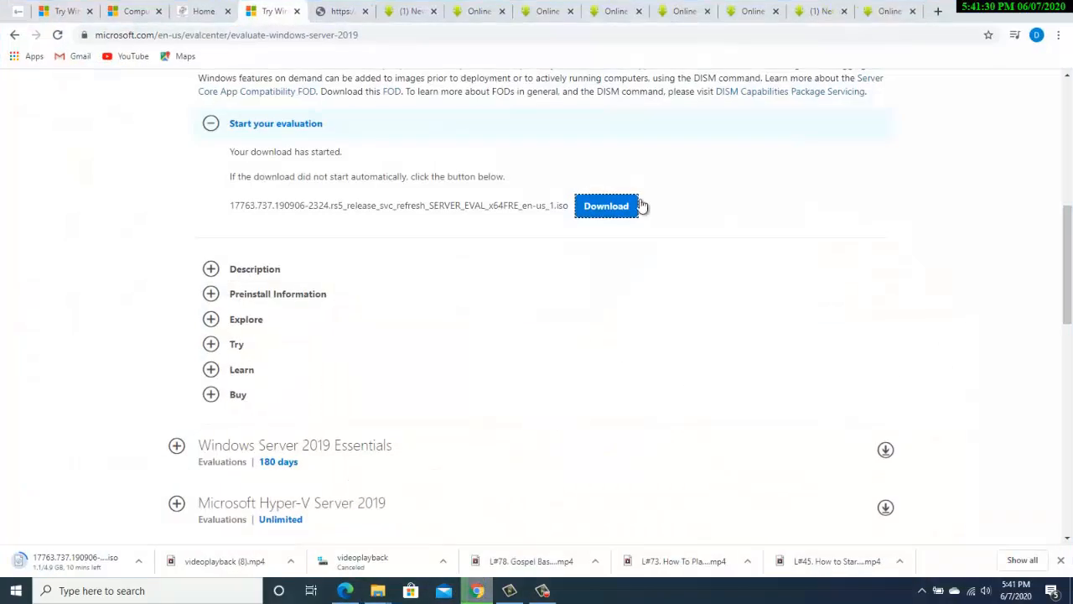
key(ctrl+t)
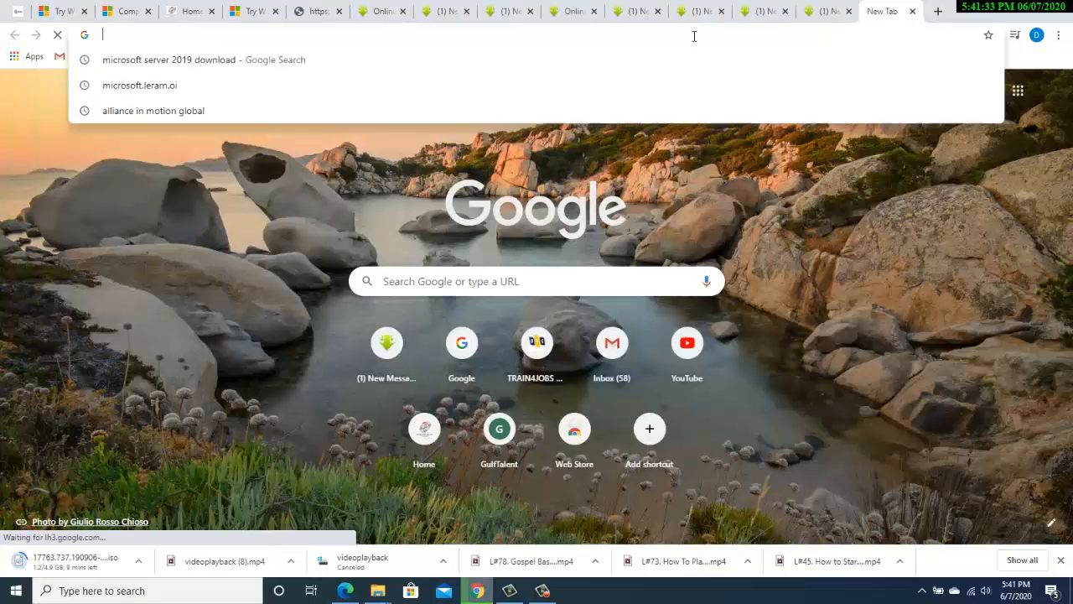
click(694, 35)
text(r)
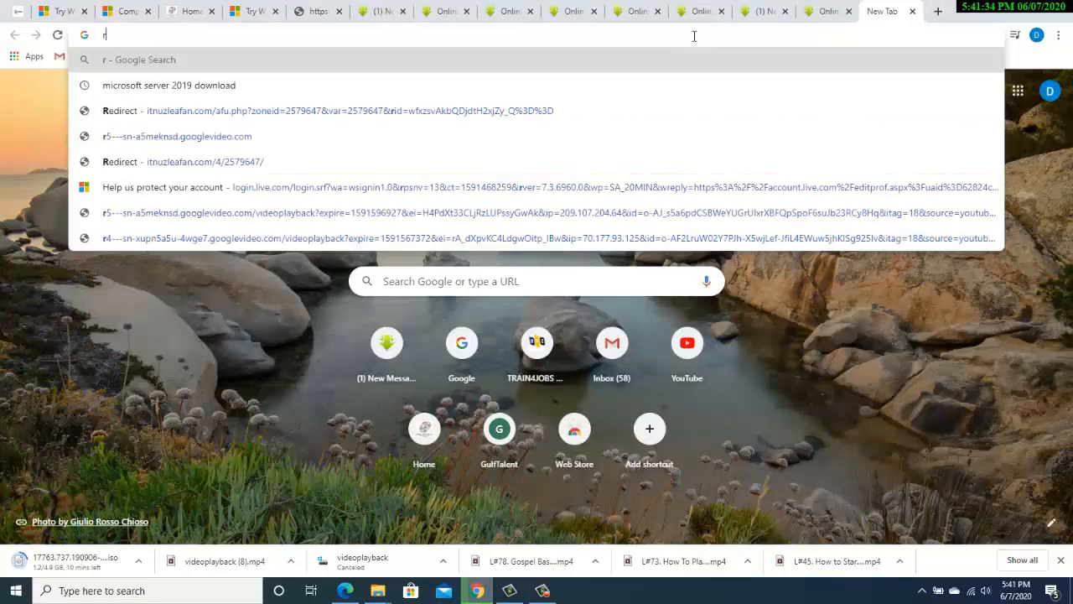
text(ufus donl)
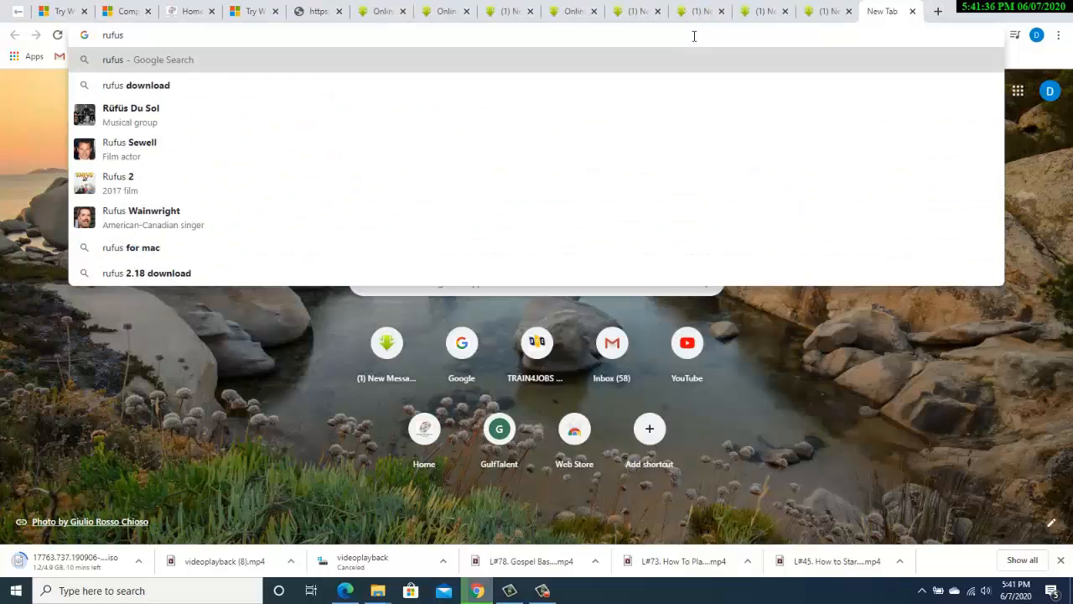
key(BackSpace)
key(BackSpace)
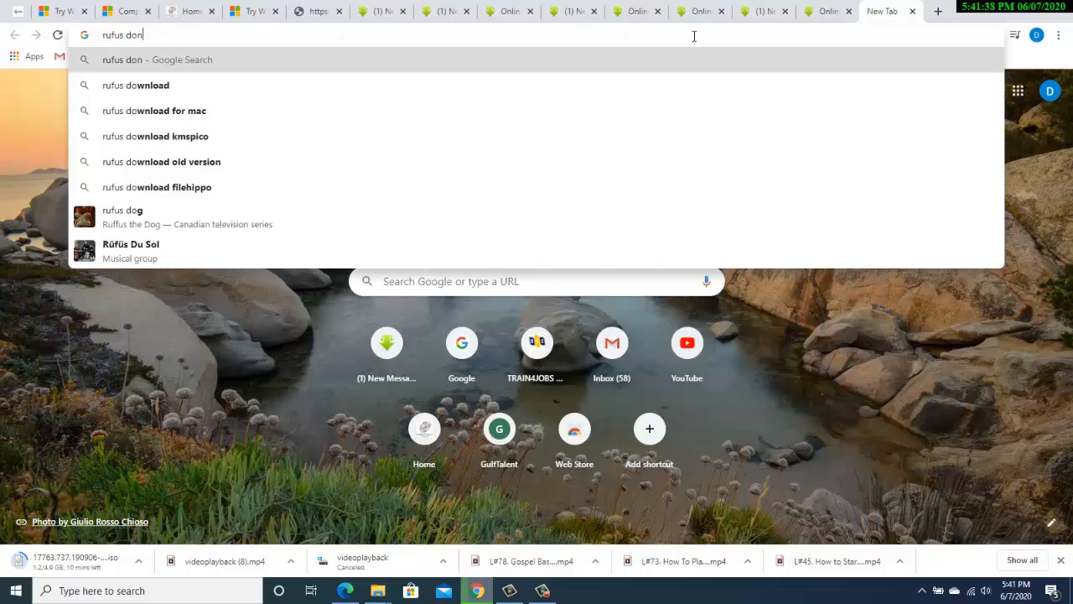
text(wnload)
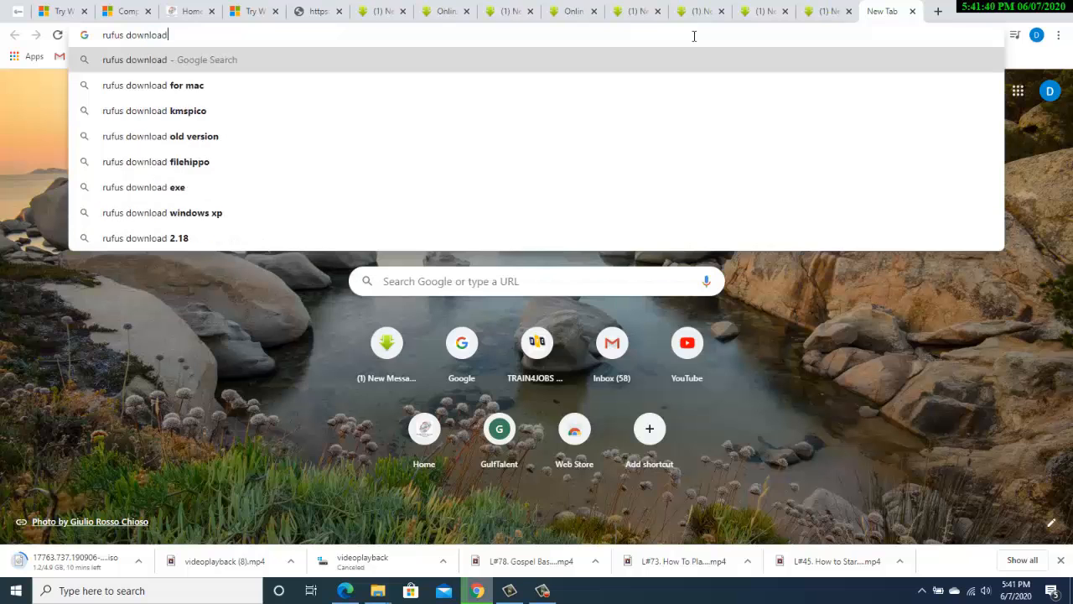
key(Return)
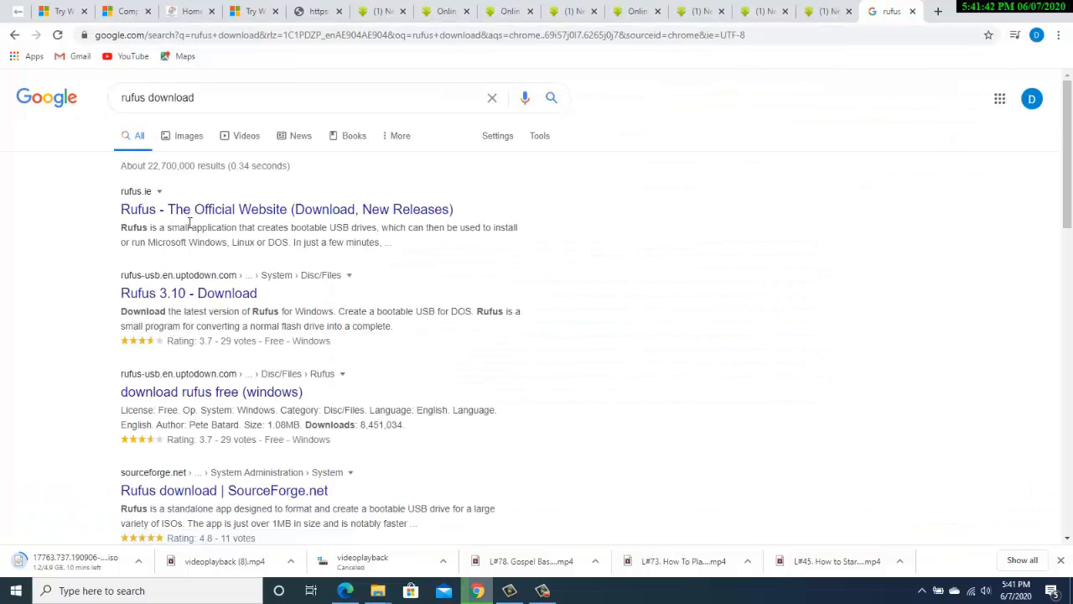
Open the uptodown Rufus 3.10 download page, then minimise Chrome
click(179, 296)
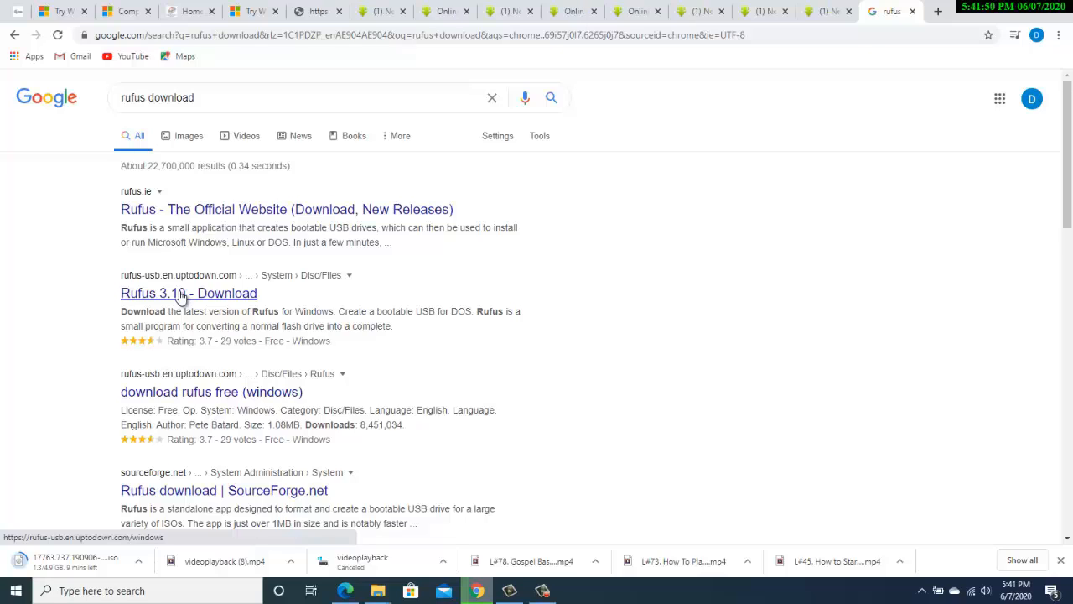
click(180, 295)
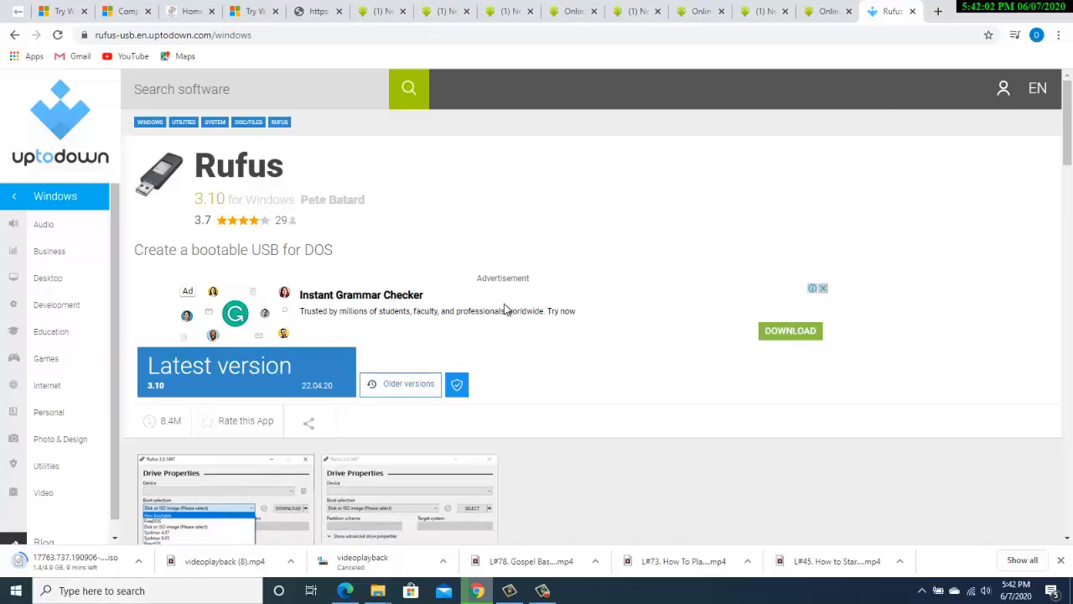
click(976, 10)
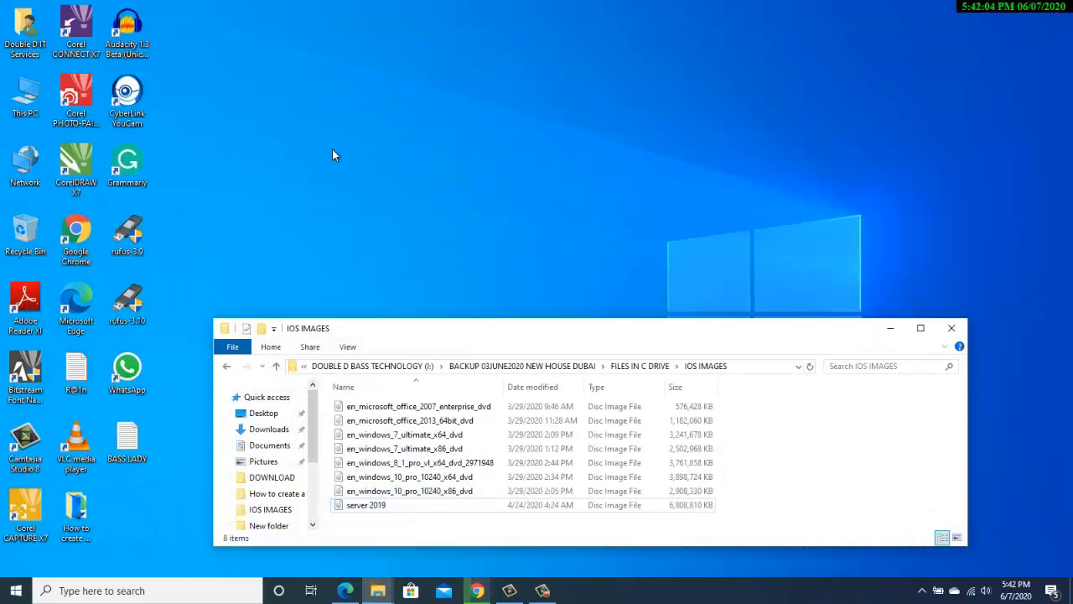
Launch rufus-3.9 from the desktop, arrange its window, and minimise the IOS IMAGES folder
drag(112, 197, 158, 327)
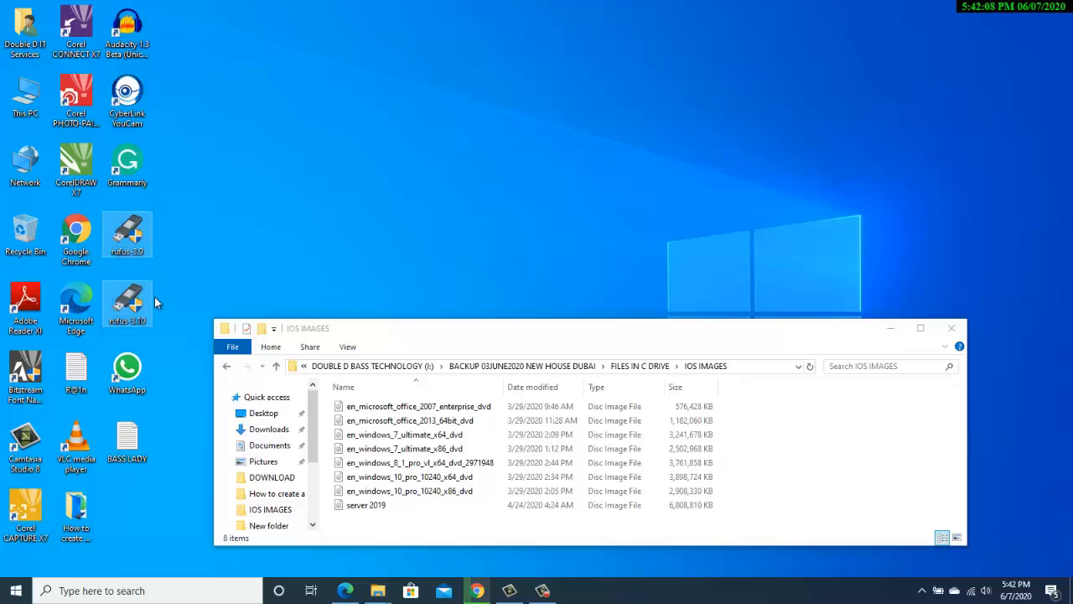
click(202, 243)
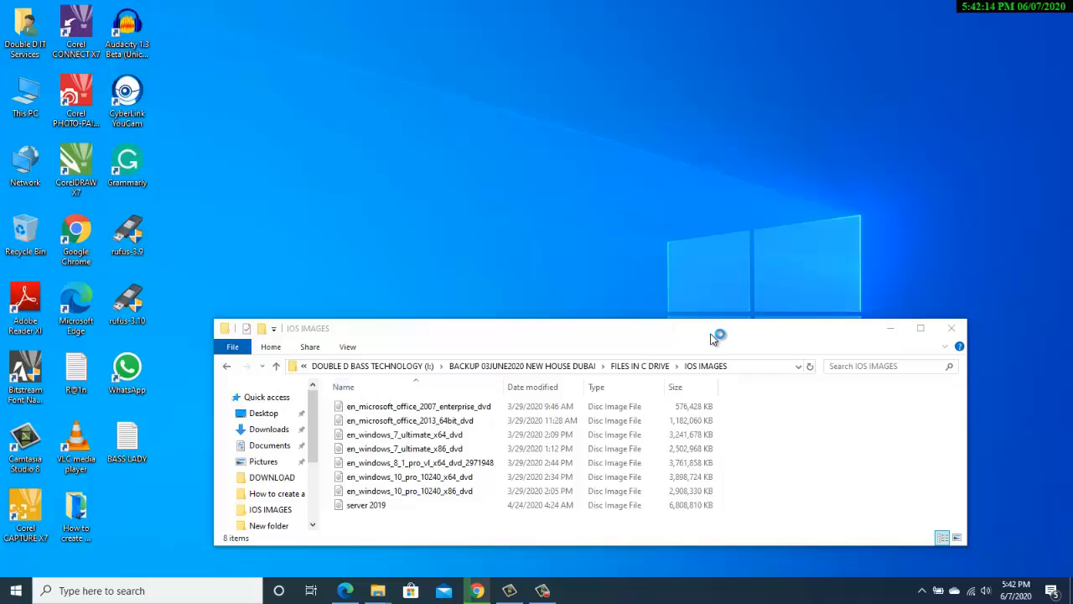
drag(744, 334, 935, 272)
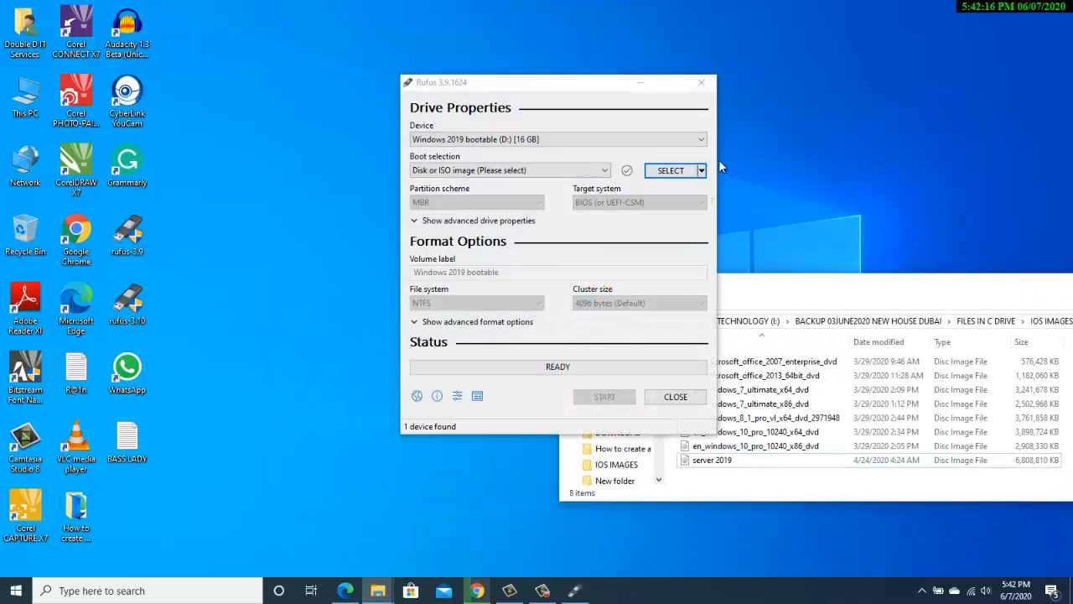
drag(567, 81, 383, 127)
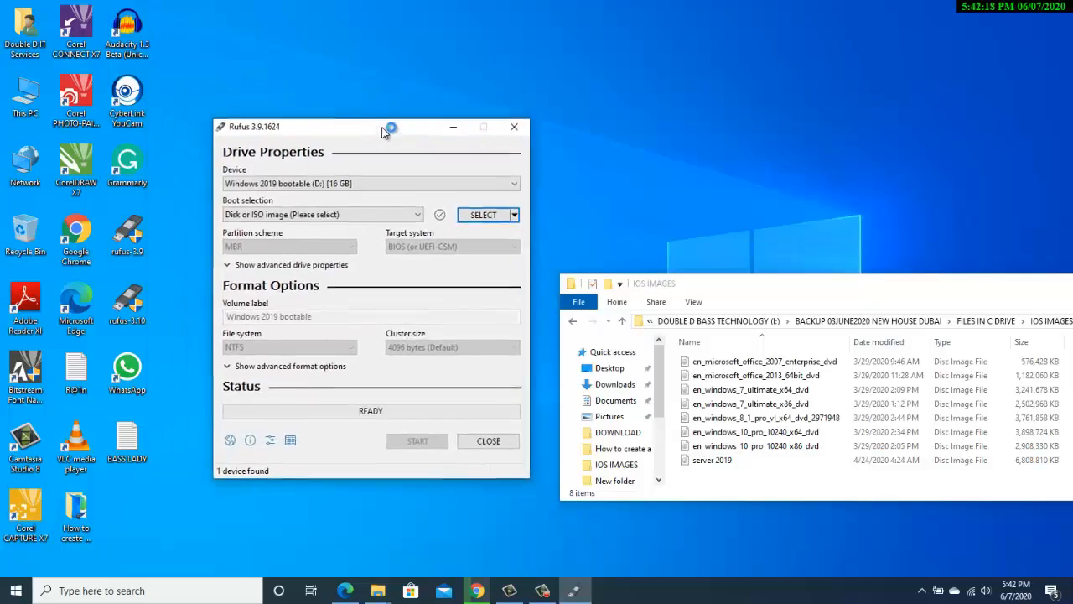
drag(840, 291, 684, 255)
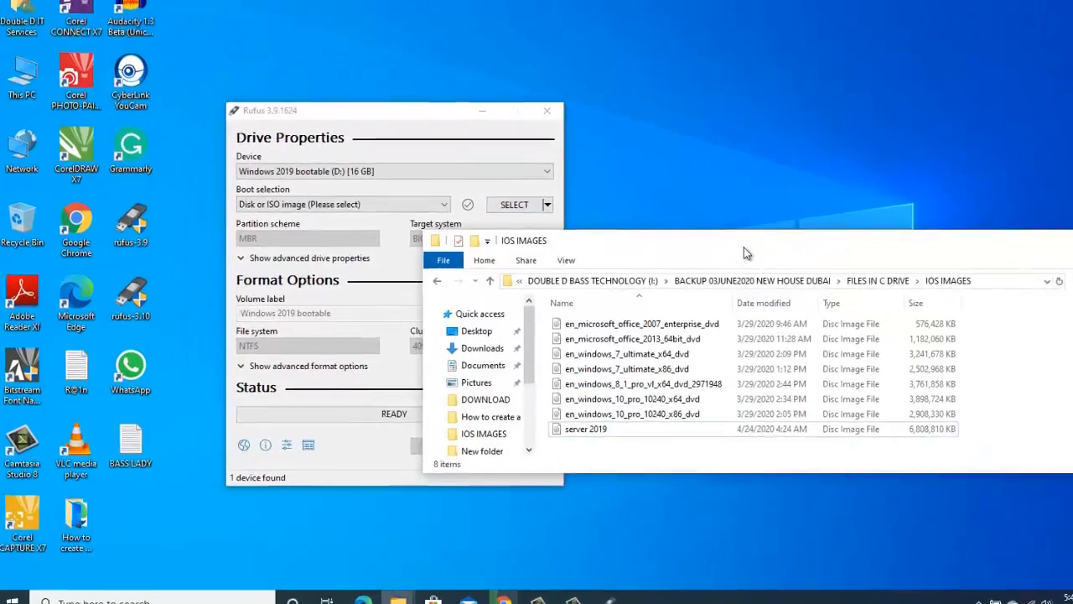
drag(1072, 220, 983, 218)
click(1072, 217)
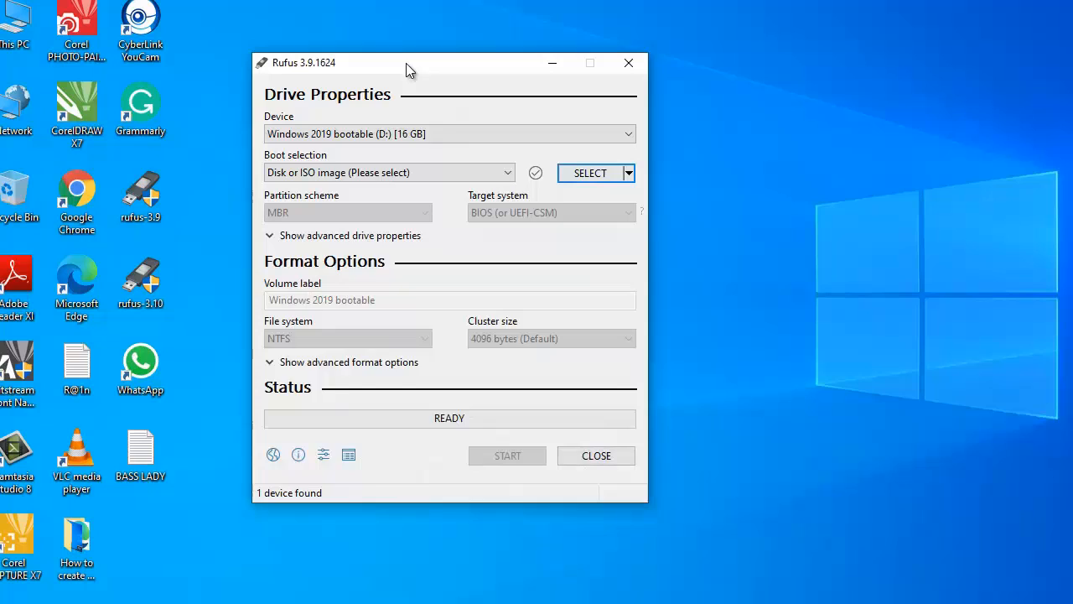
drag(406, 63, 531, 39)
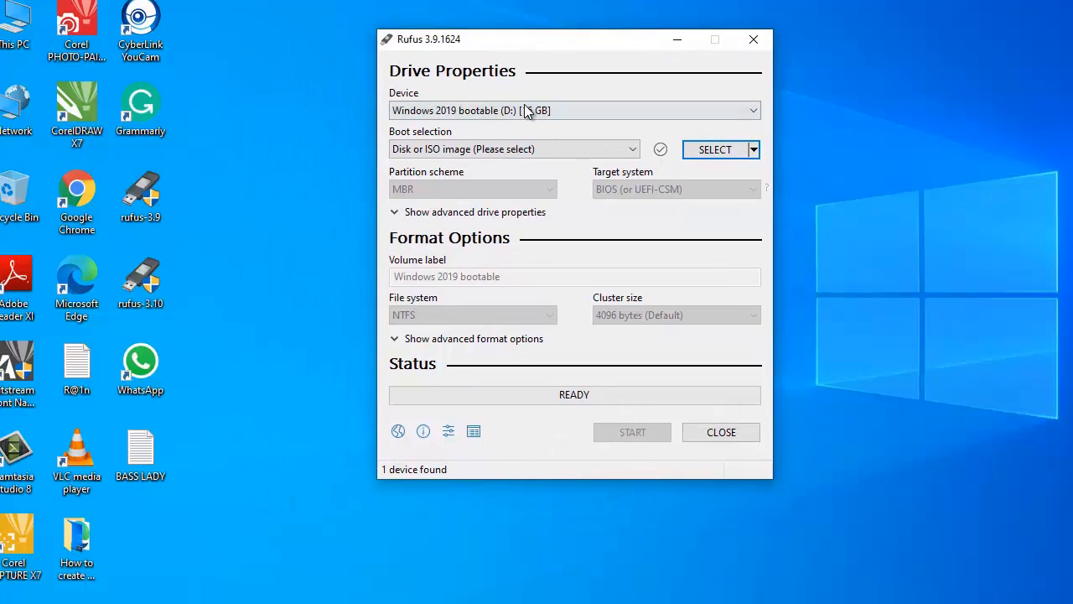
Keep Windows 2019 bootable (D:) as device and Disk or ISO image as boot selection
click(527, 110)
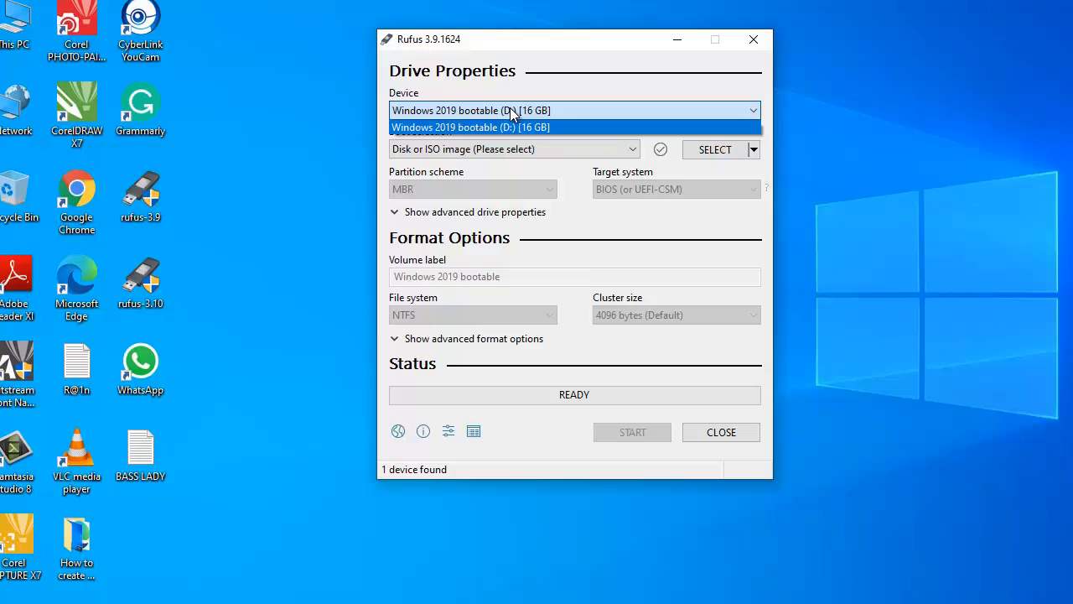
click(555, 86)
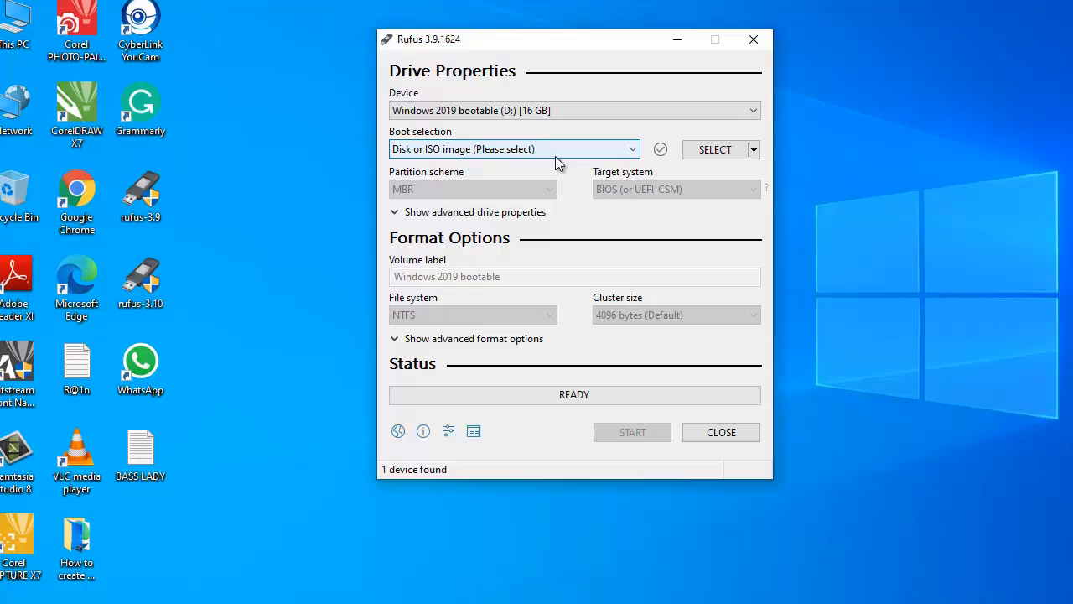
click(454, 150)
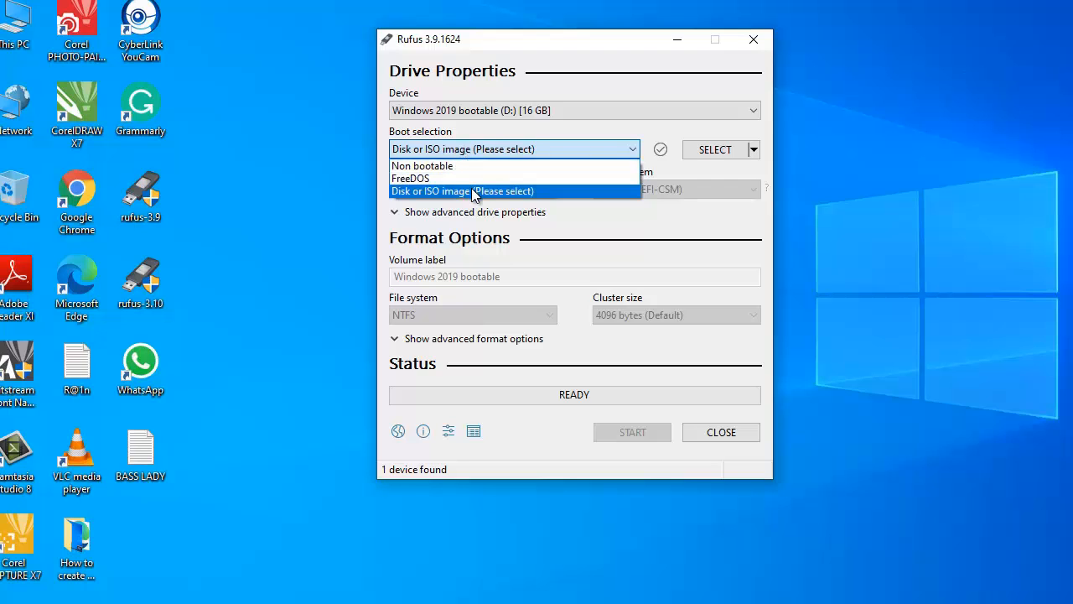
click(476, 192)
Open the ISO browse dialog and go to This PC's folders and drives
click(719, 150)
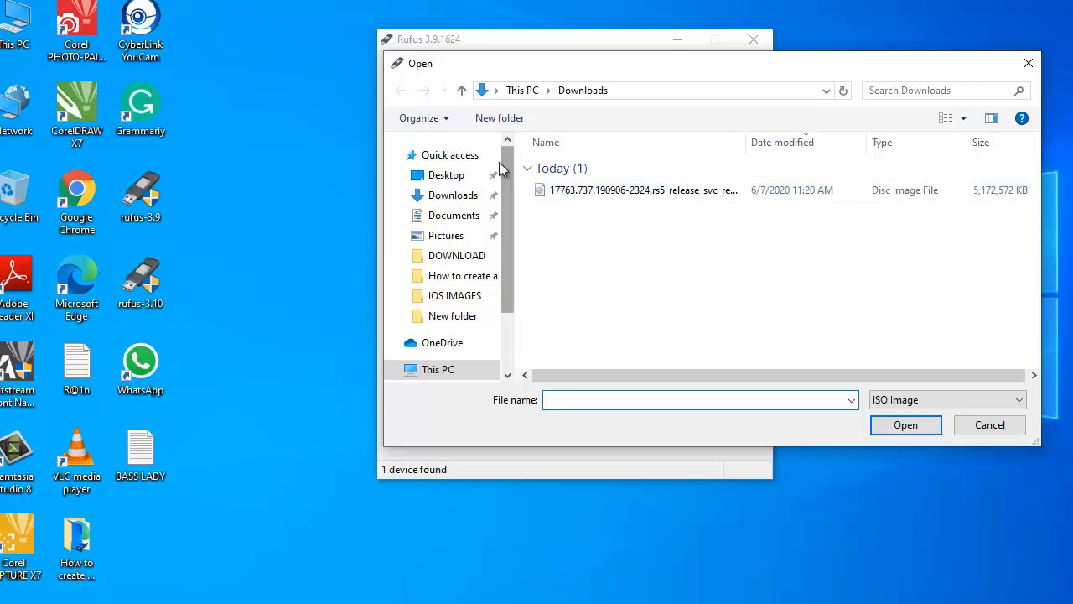
click(465, 176)
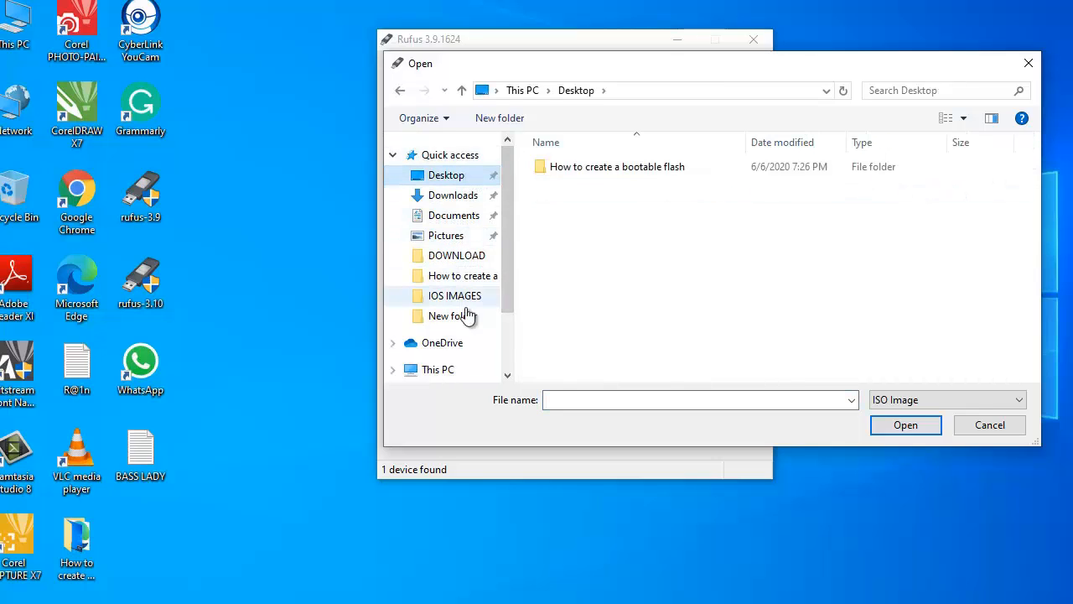
click(505, 354)
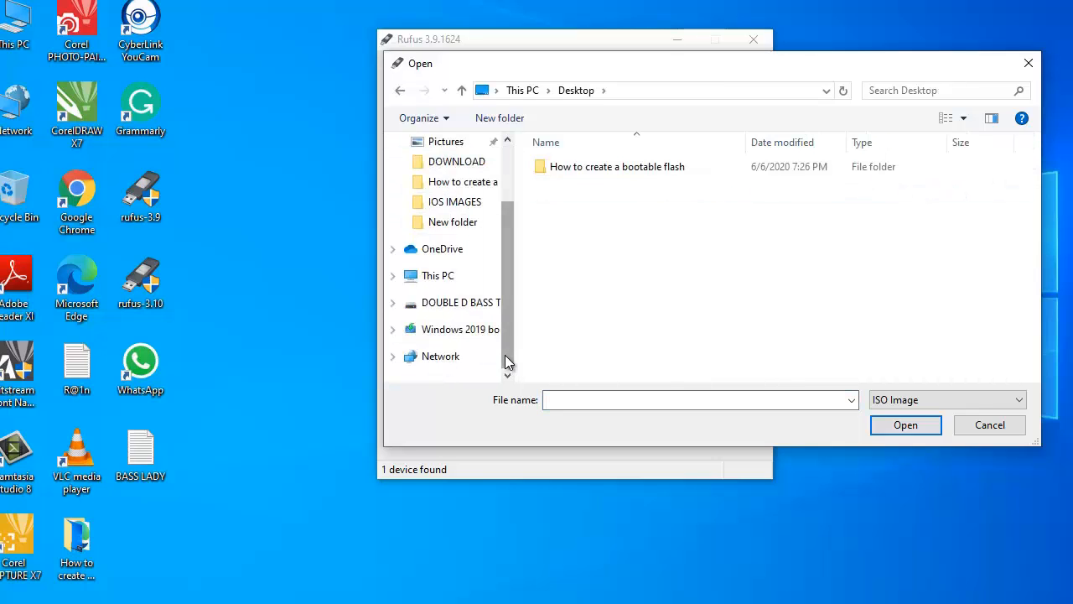
click(444, 280)
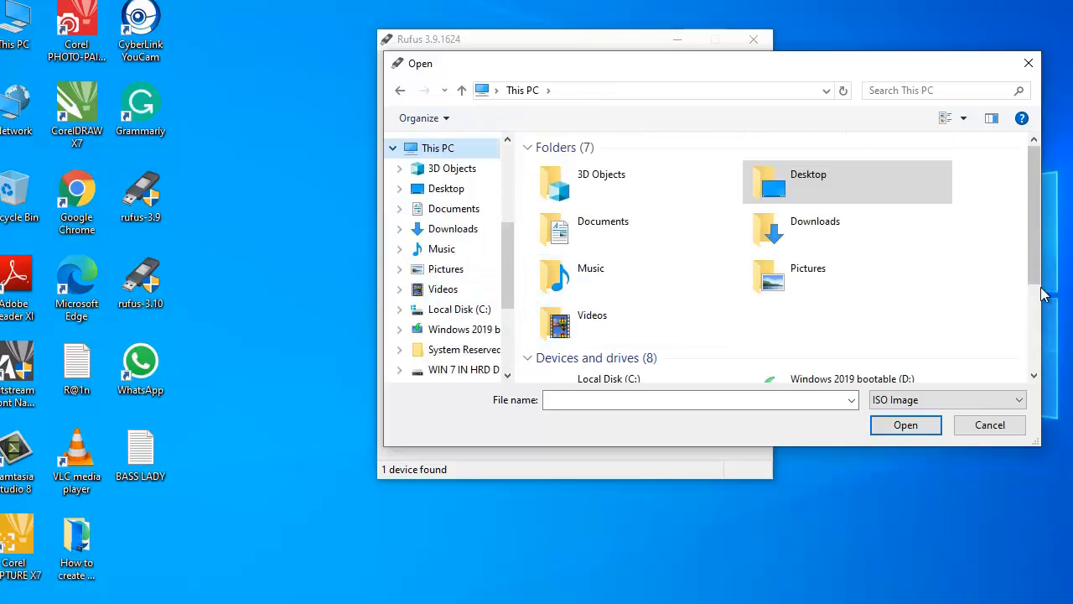
scroll(1035, 309, down, 3)
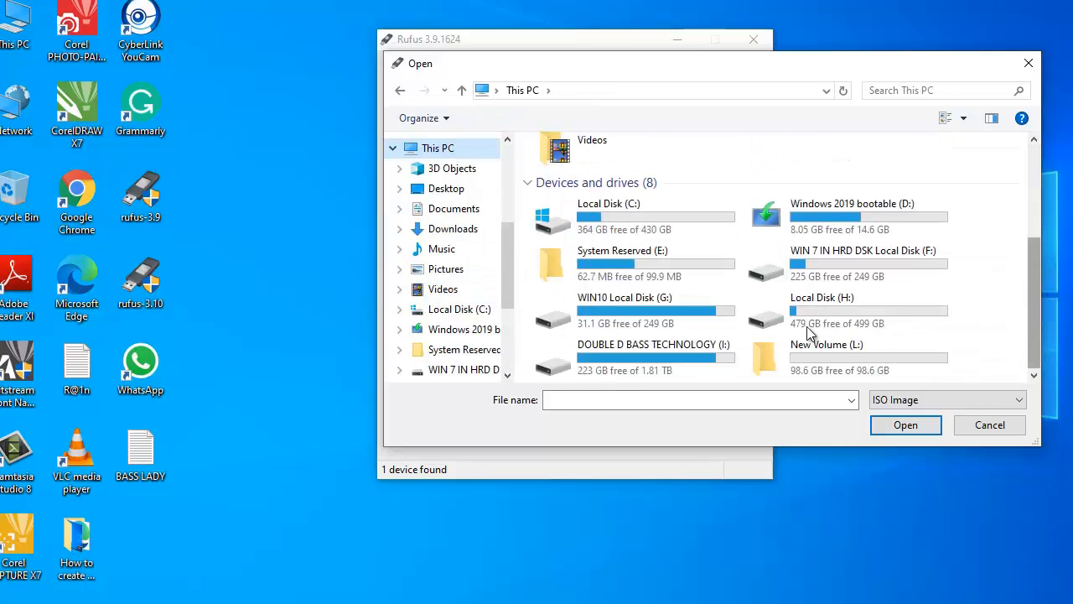
Navigate DOUBLE D BASS TECHNOLOGY (I:) to IOS IMAGES and load server 2019.ISO
double_click(700, 351)
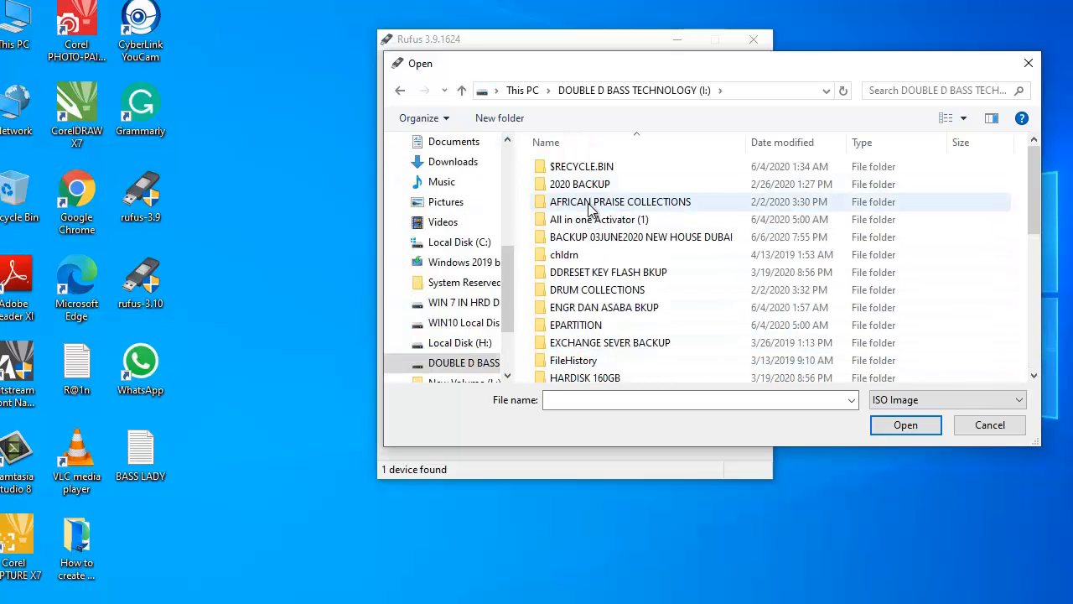
double_click(592, 236)
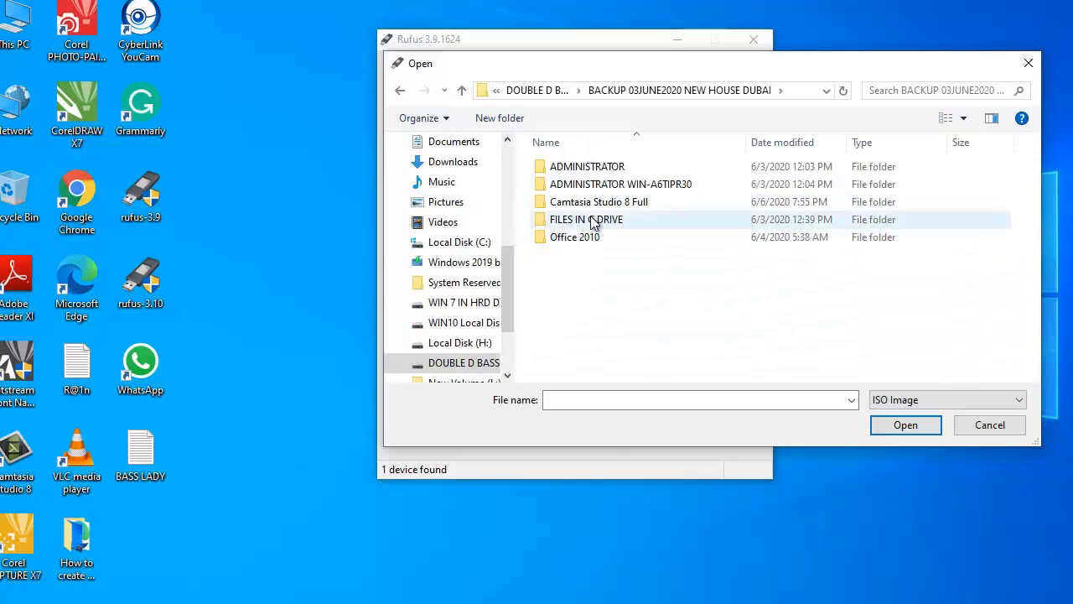
double_click(586, 222)
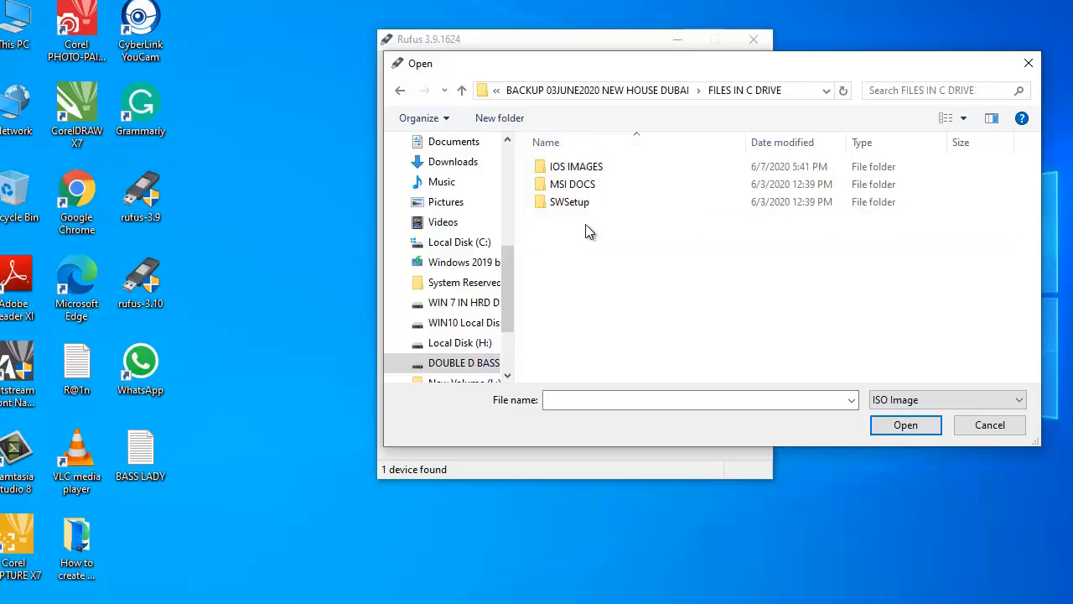
double_click(568, 171)
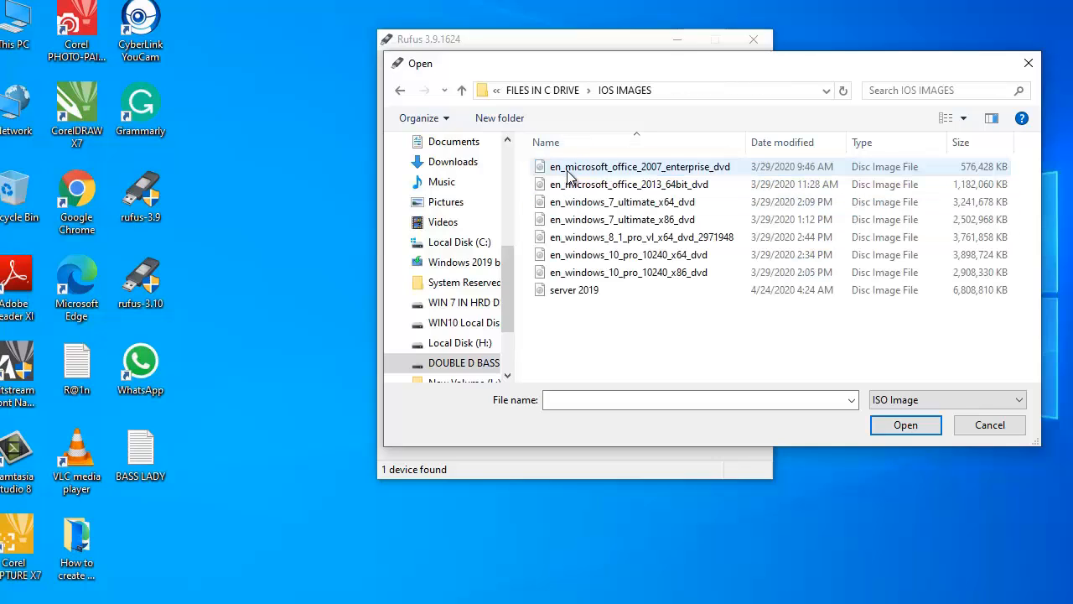
click(568, 294)
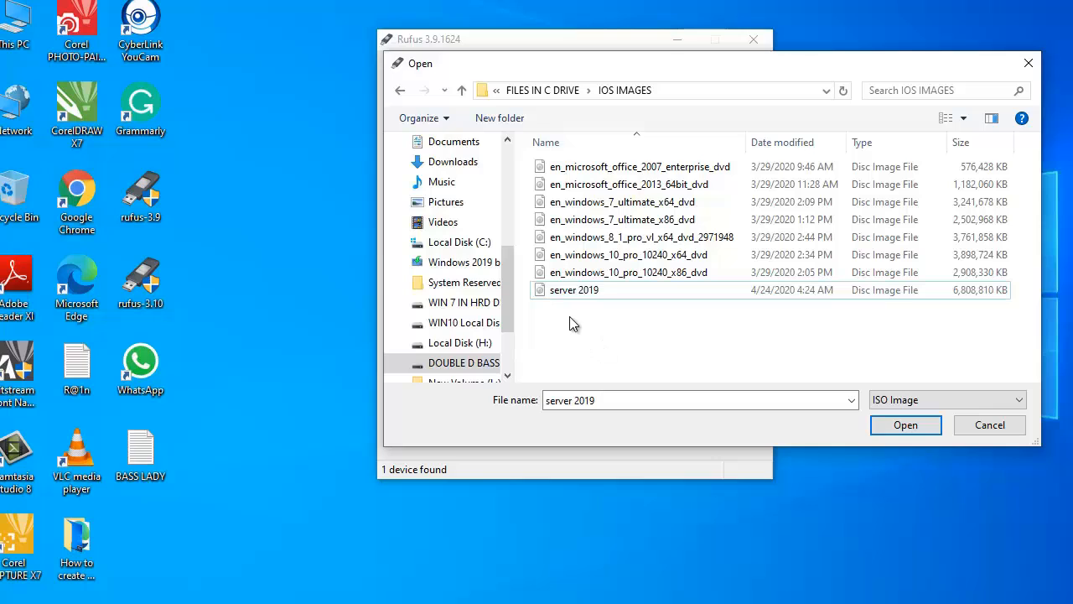
click(557, 292)
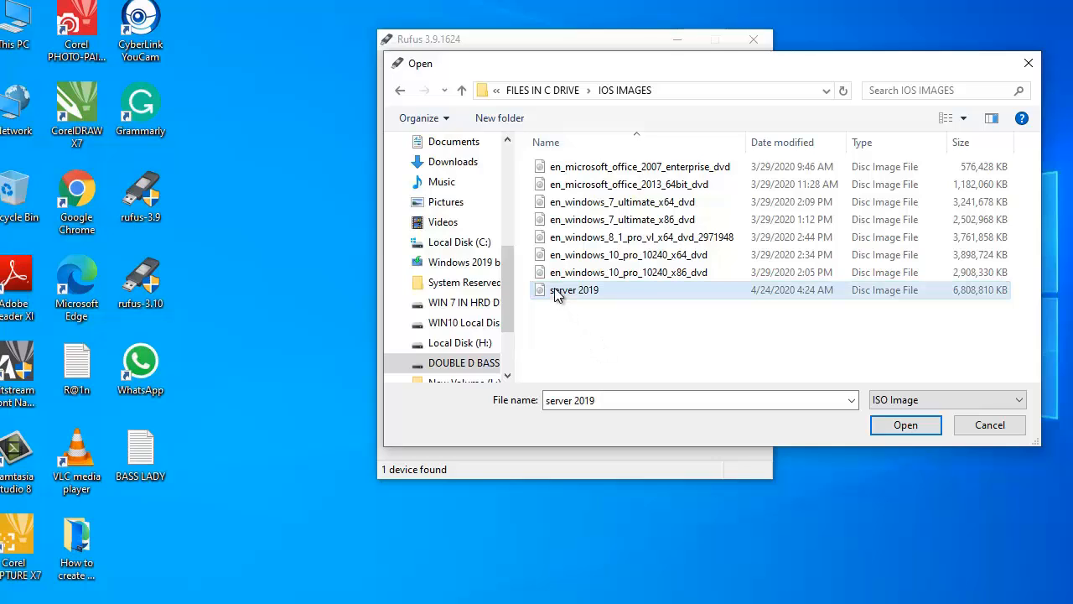
double_click(555, 290)
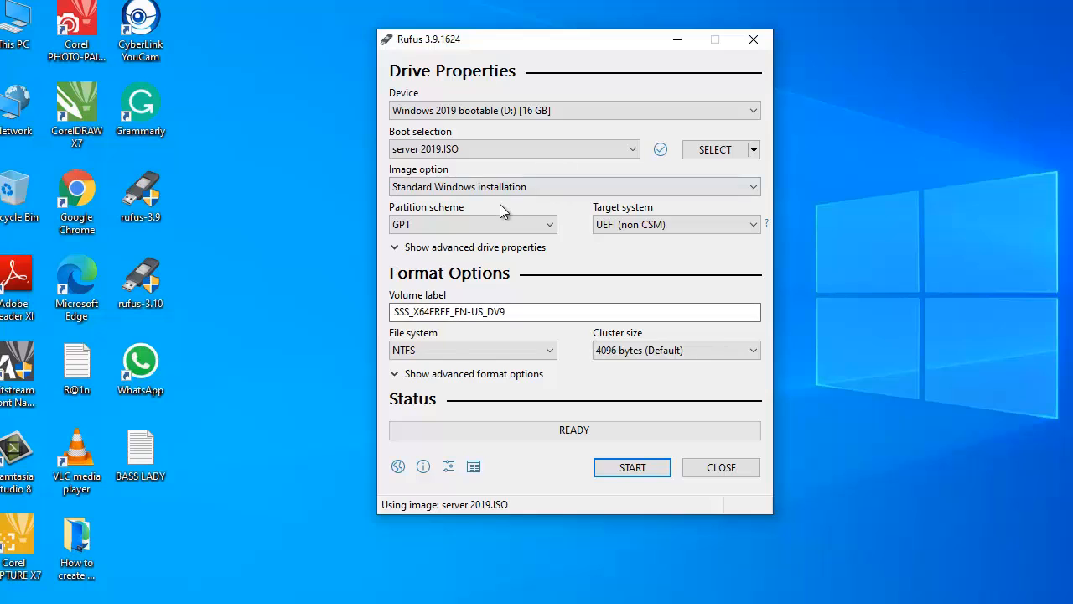
Keep Standard Windows installation, set partition scheme MBR with BIOS (or UEFI-CSM), and show advanced drive properties
click(426, 188)
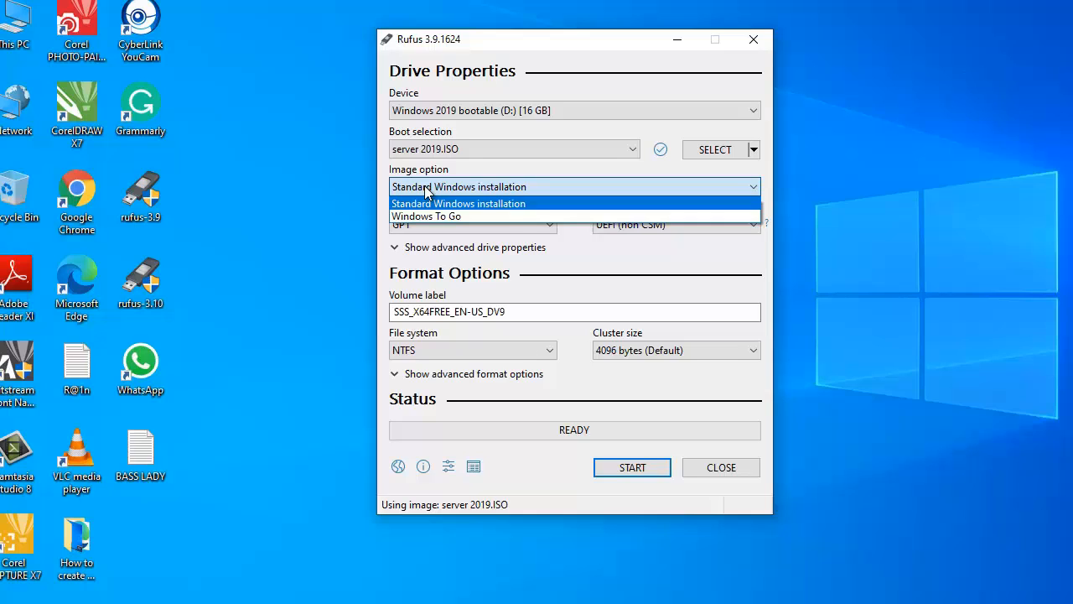
click(426, 190)
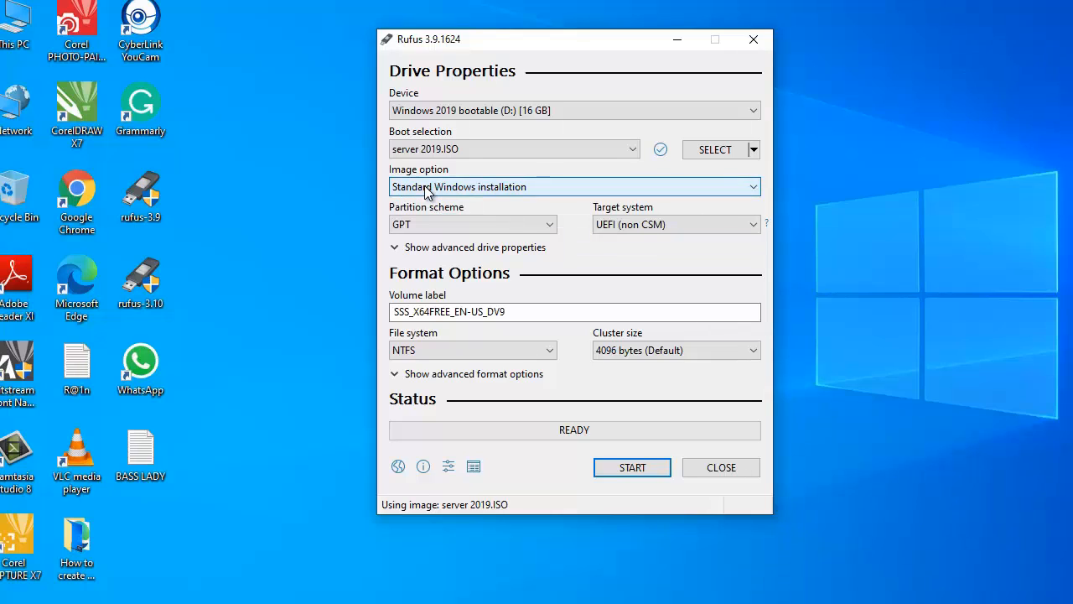
click(484, 225)
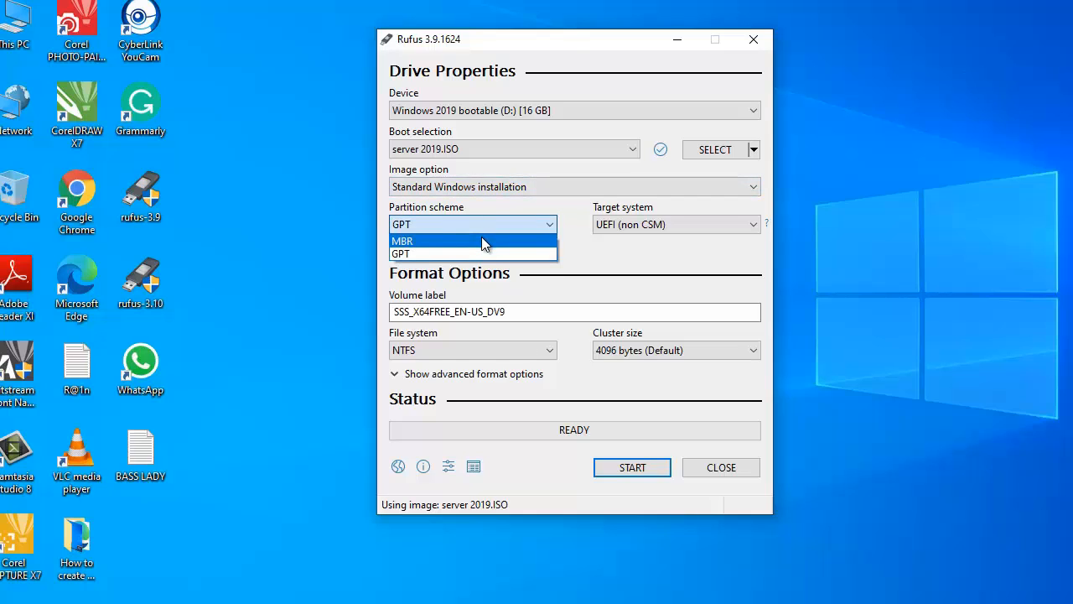
click(481, 241)
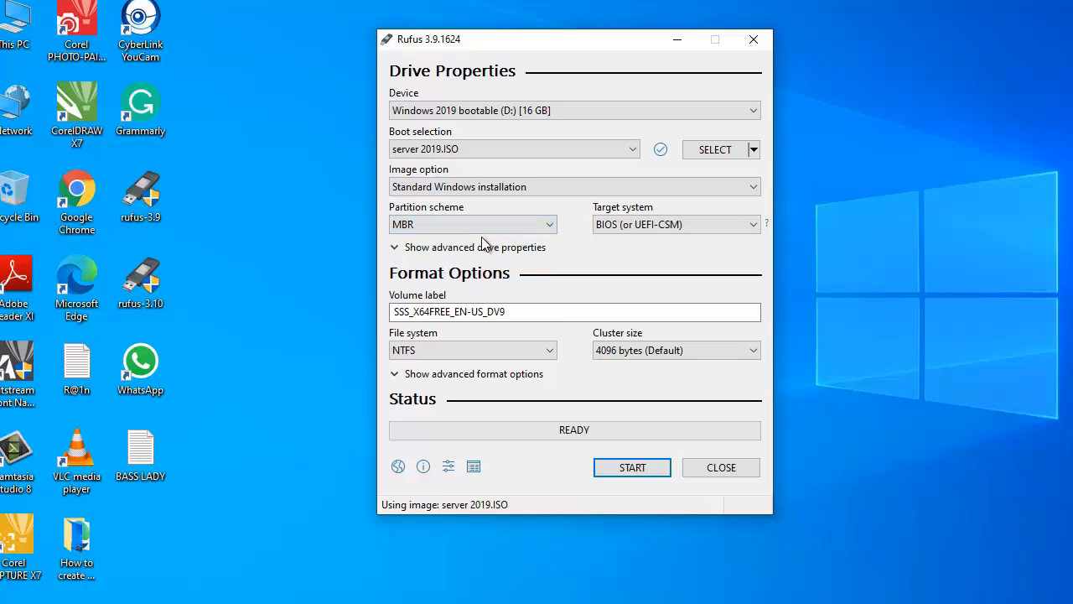
click(680, 224)
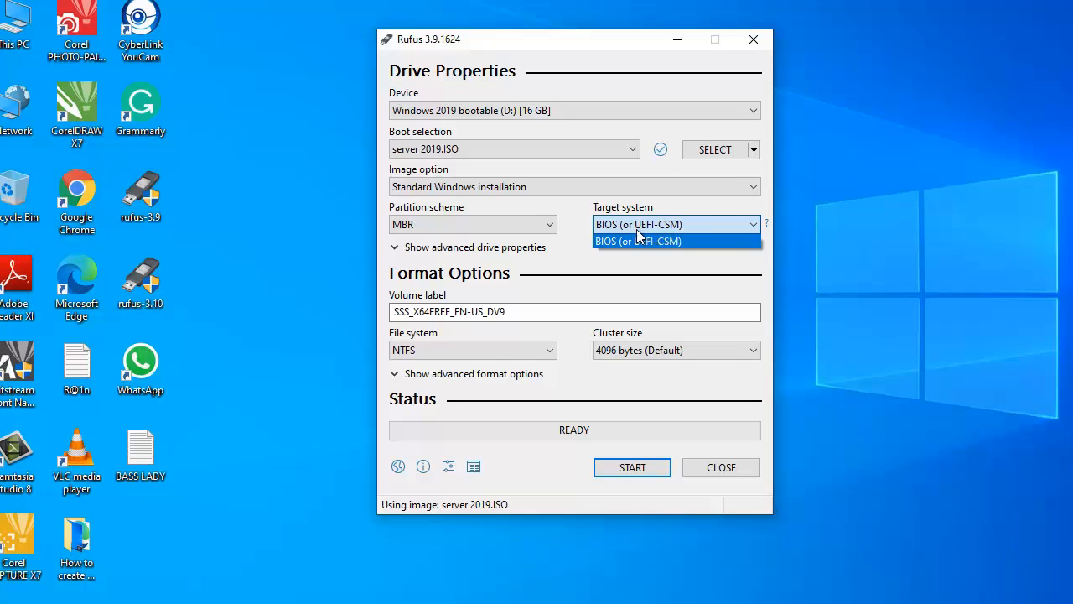
click(594, 243)
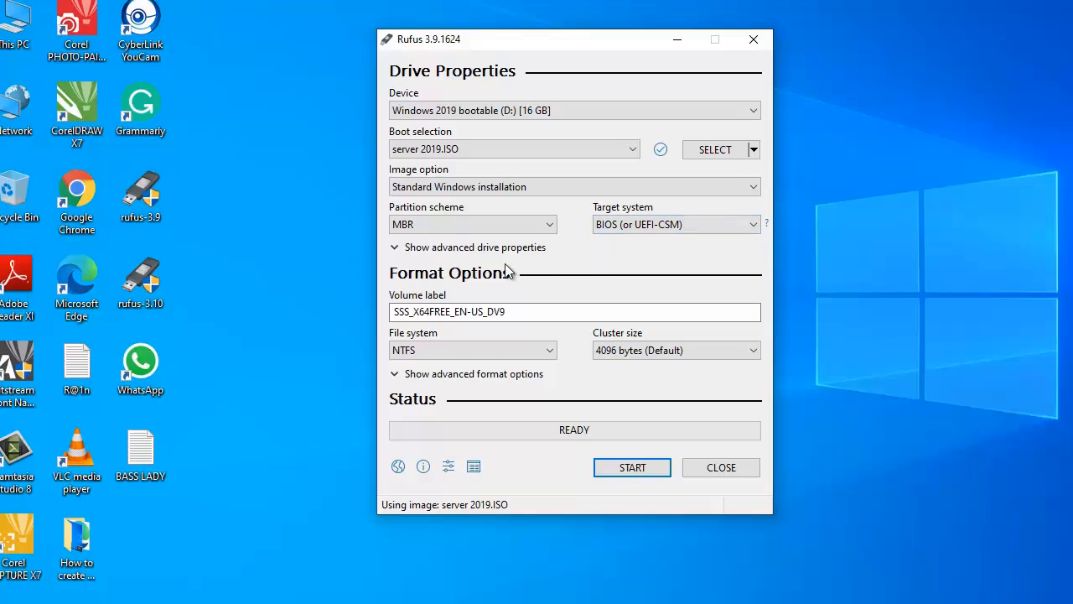
click(395, 249)
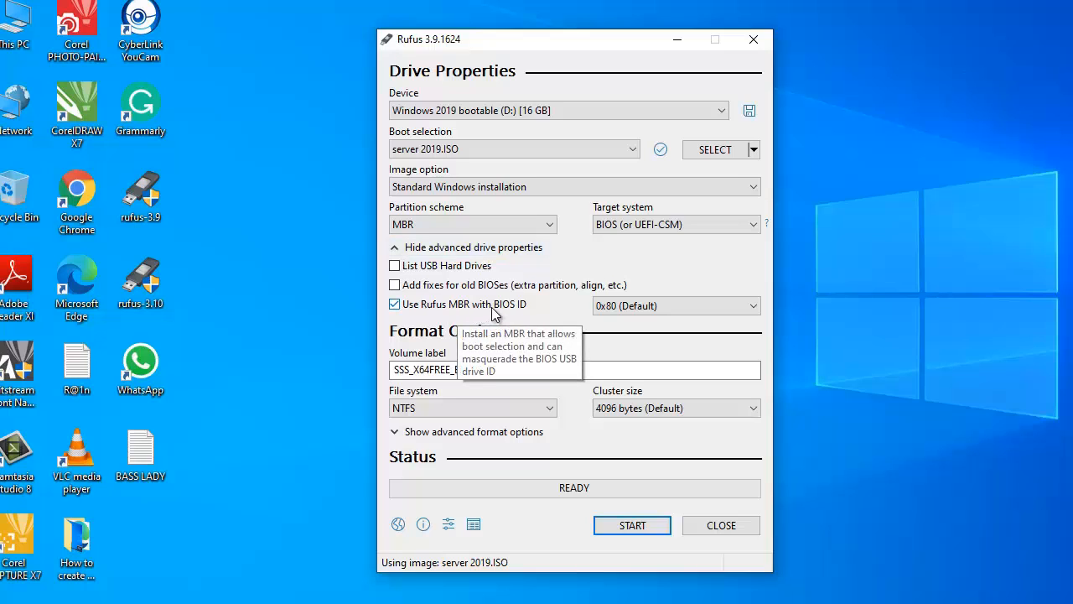
Hide advanced drive properties and replace the volume label with WINDOWS SERVER 2019 BOOTABLE
click(395, 248)
click(428, 310)
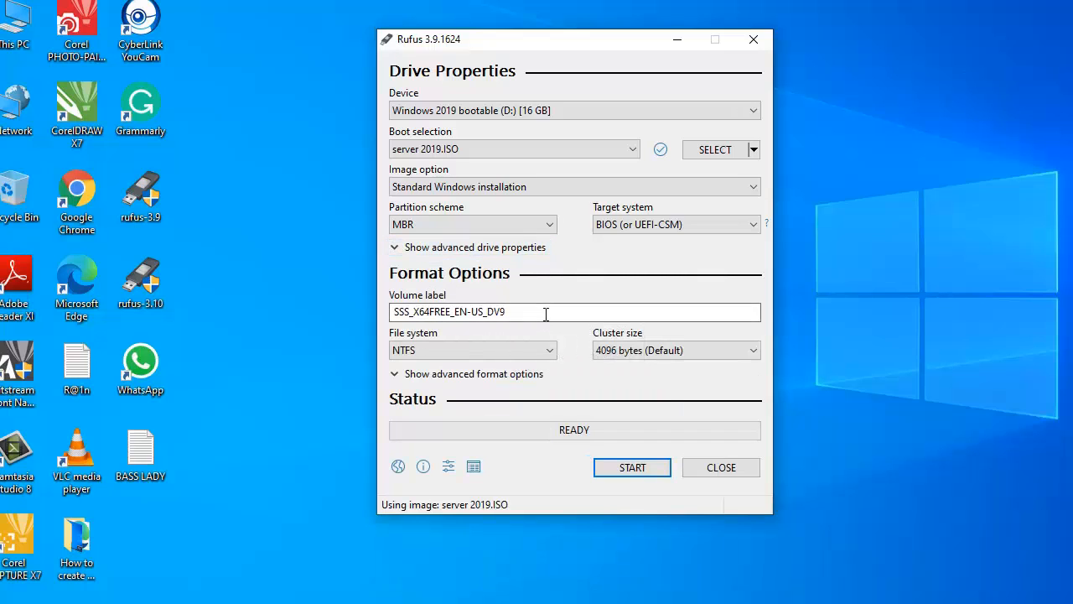
drag(545, 314, 343, 293)
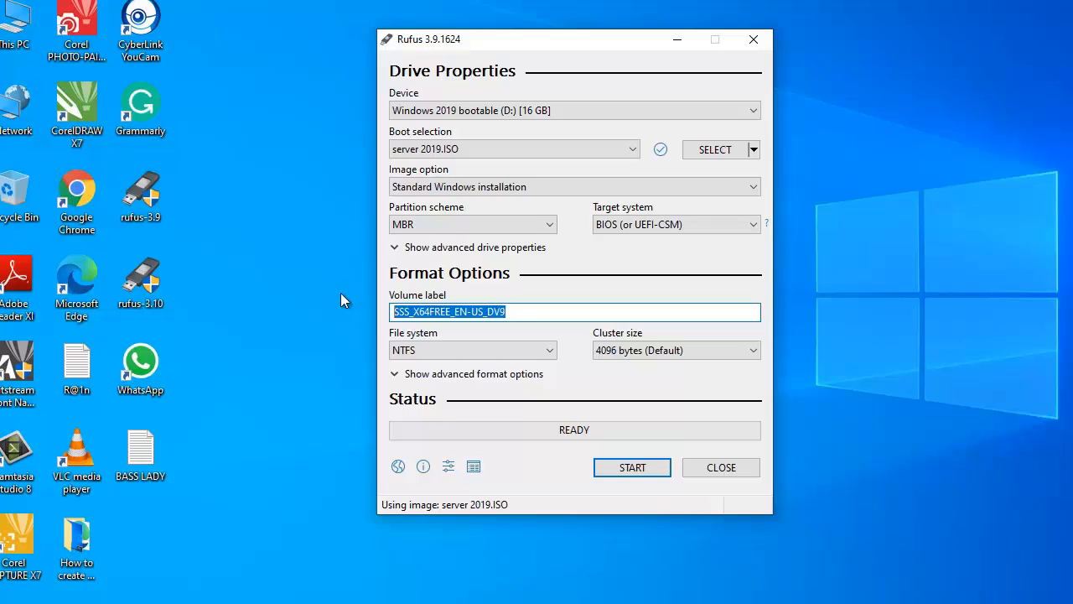
text(WINDOW)
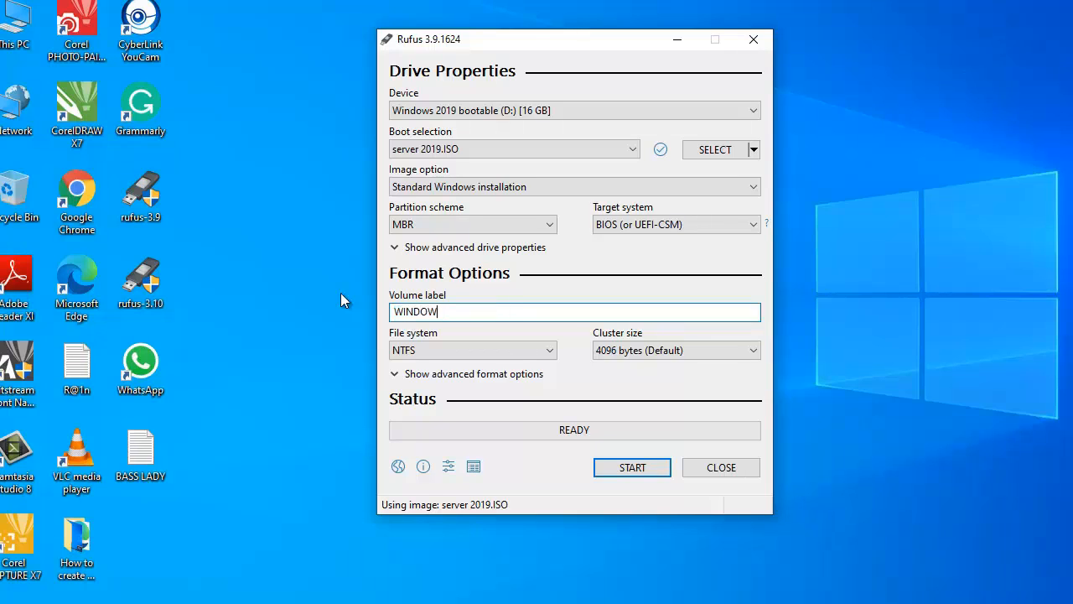
text(S SERVER 2019 BOOTABLE)
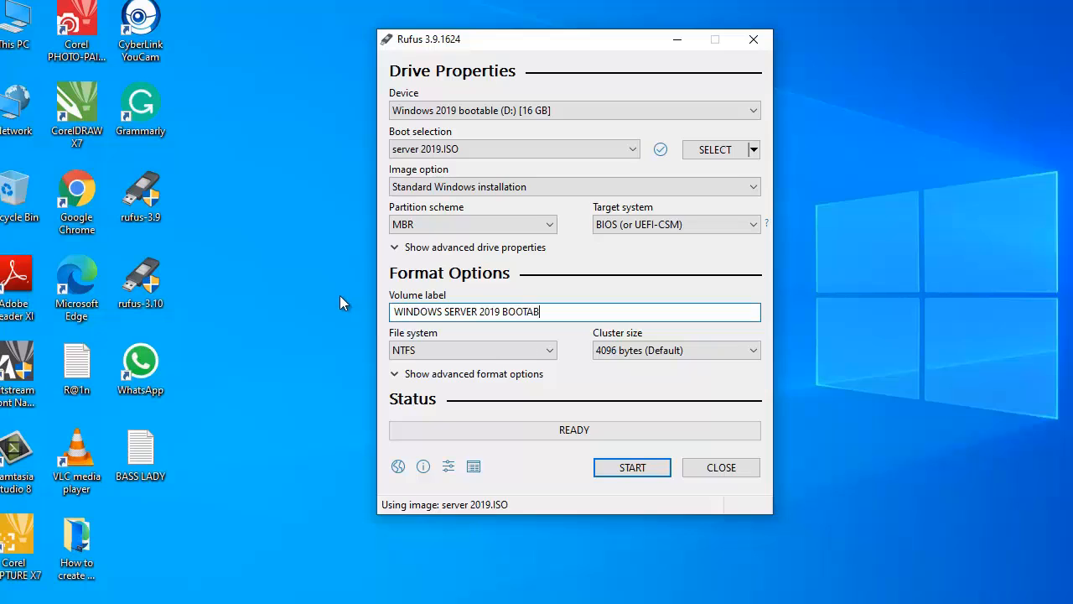
Keep NTFS as the file system and briefly show the advanced format options
click(459, 353)
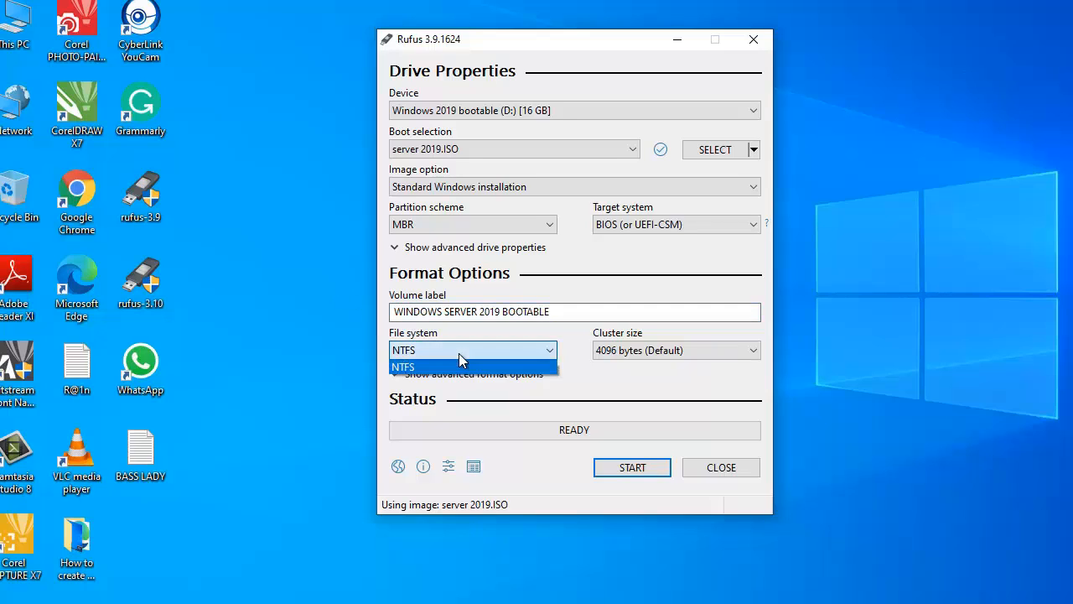
click(458, 353)
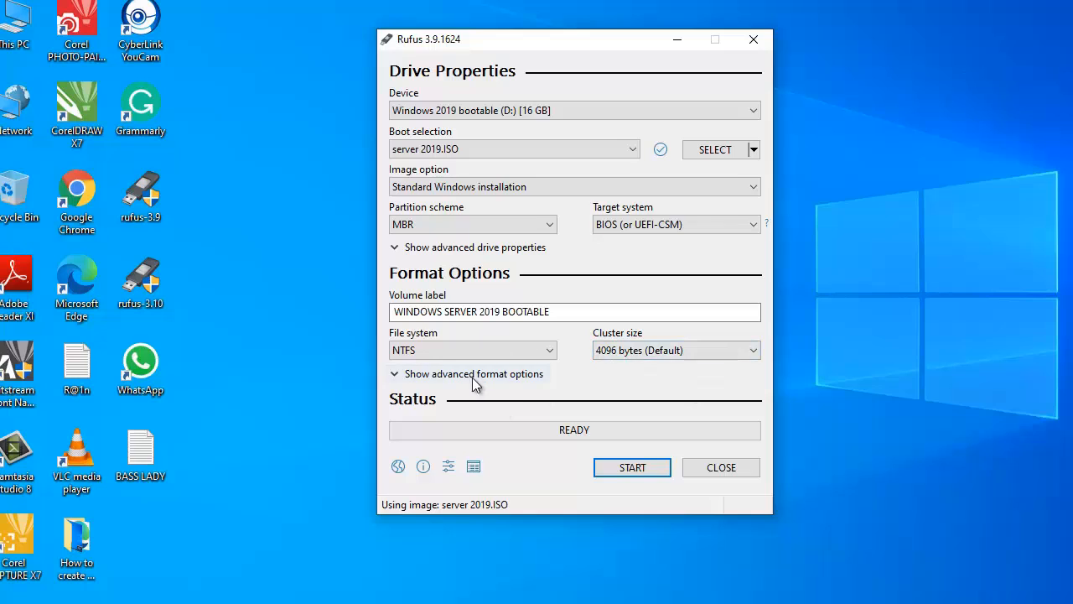
click(392, 379)
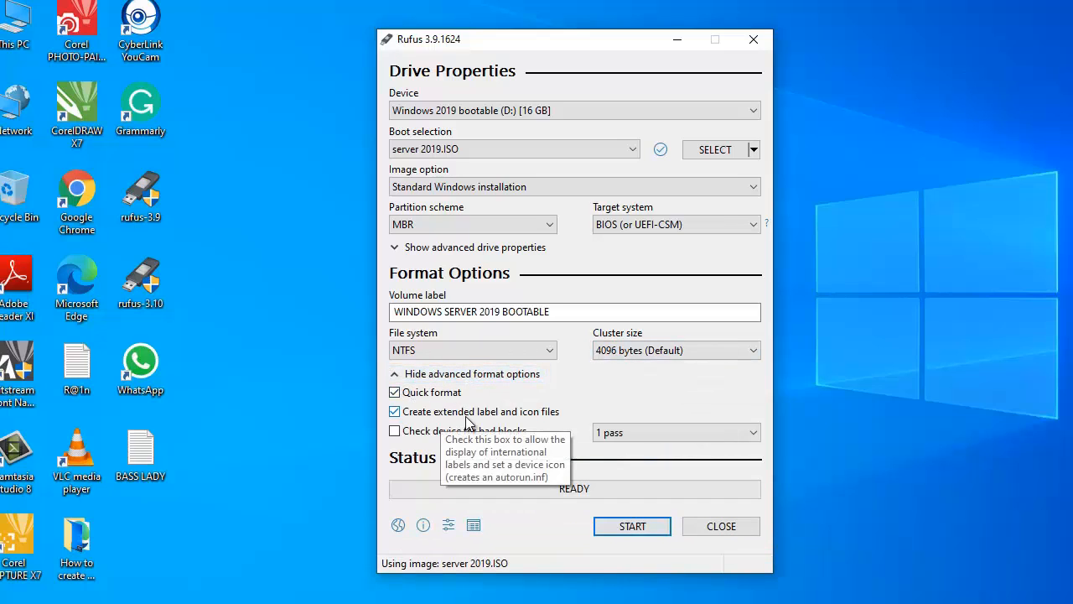
click(396, 374)
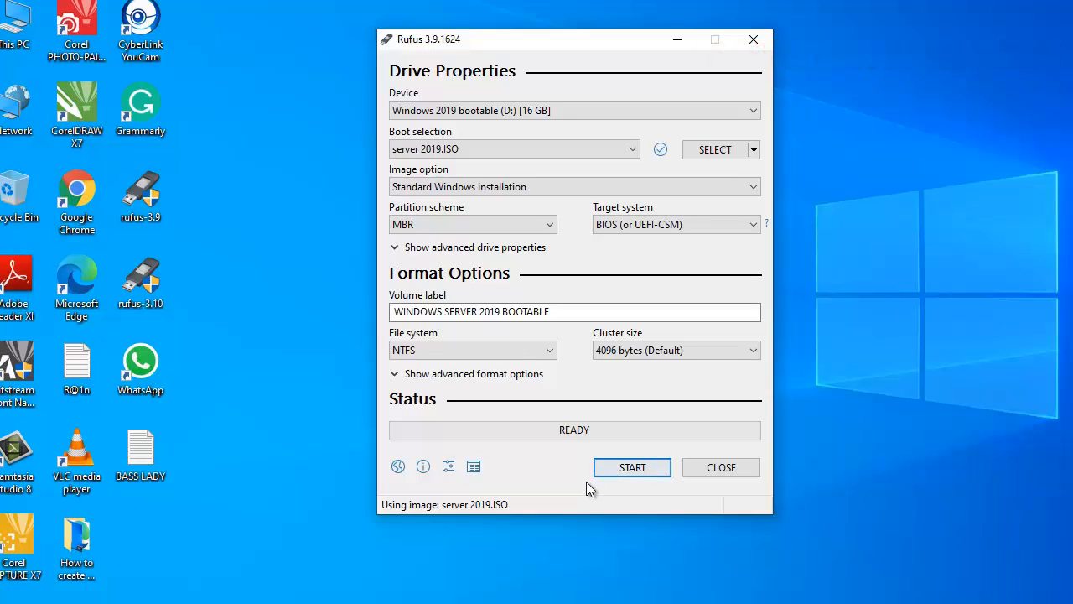
Start writing the server 2019 ISO to the 16 GB USB drive and accept erasing its data
click(636, 468)
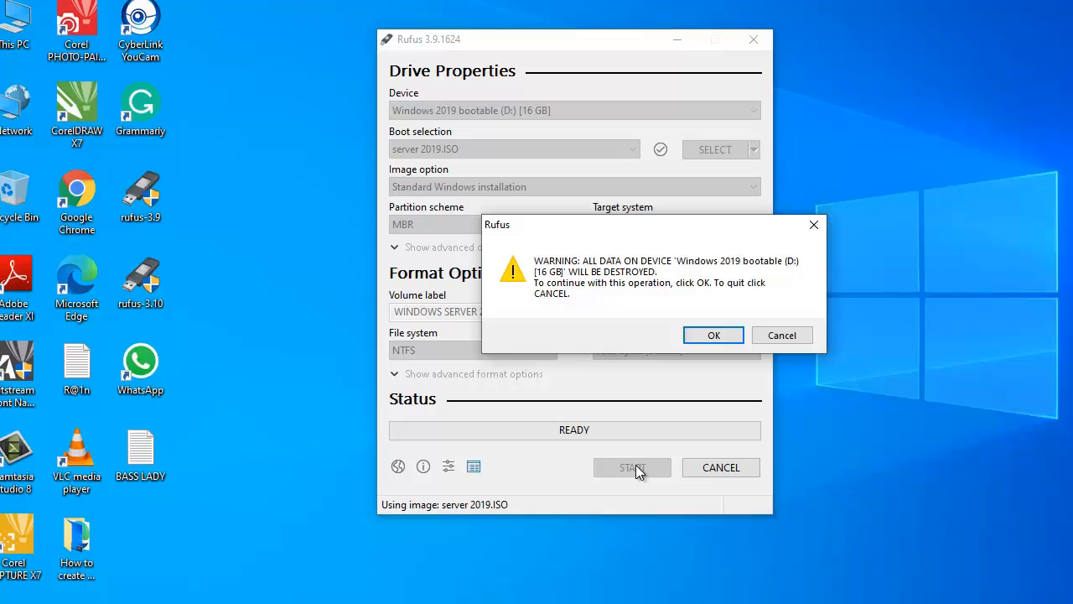
click(710, 335)
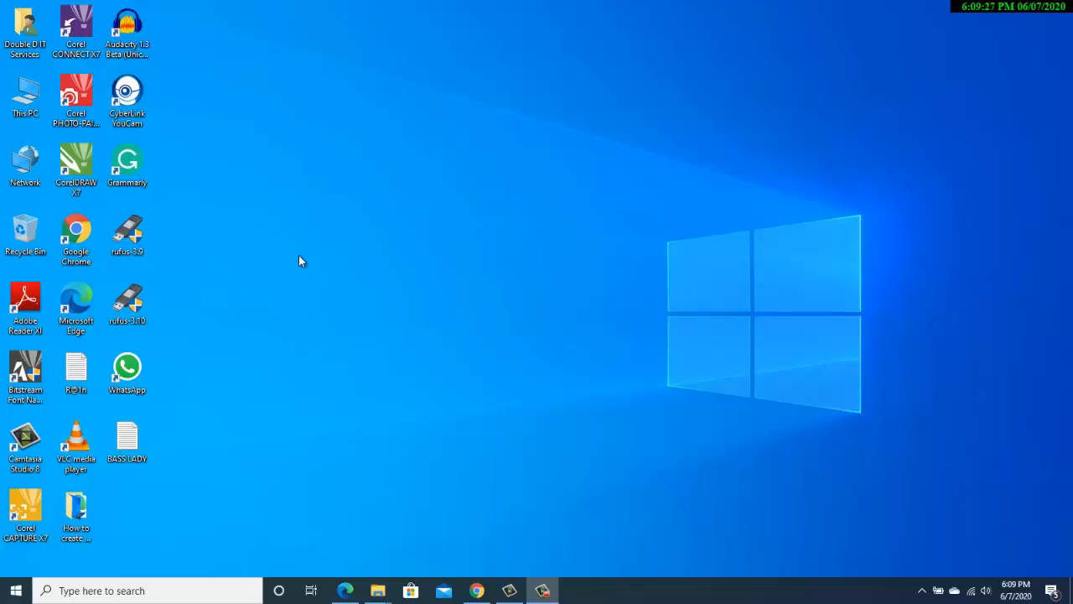
Open the WINDOWS SERVER 2019 BOOTABLE (D:) drive from This PC
double_click(25, 97)
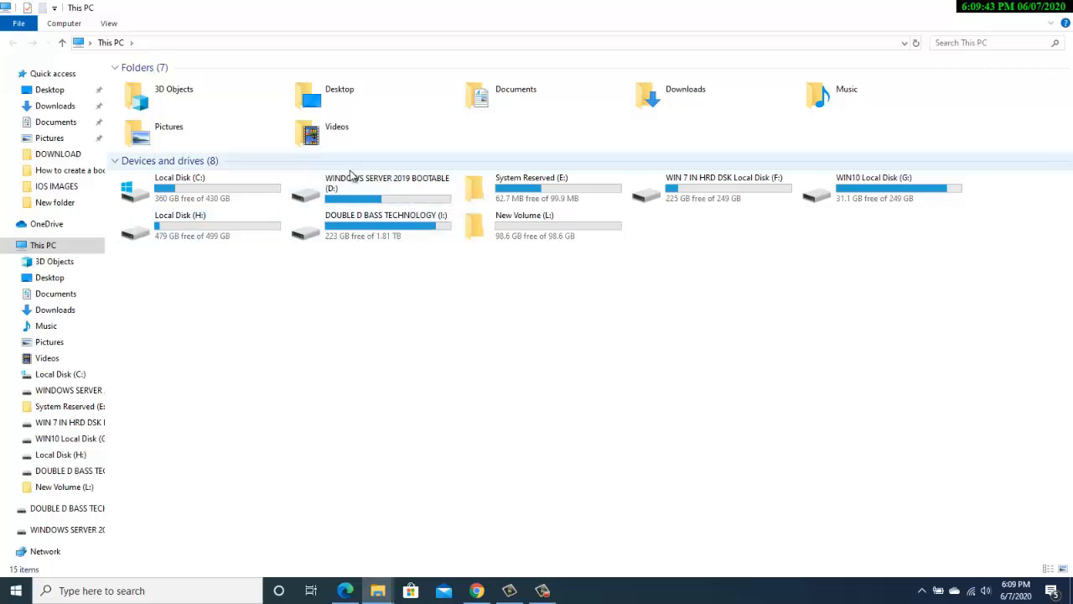
click(375, 191)
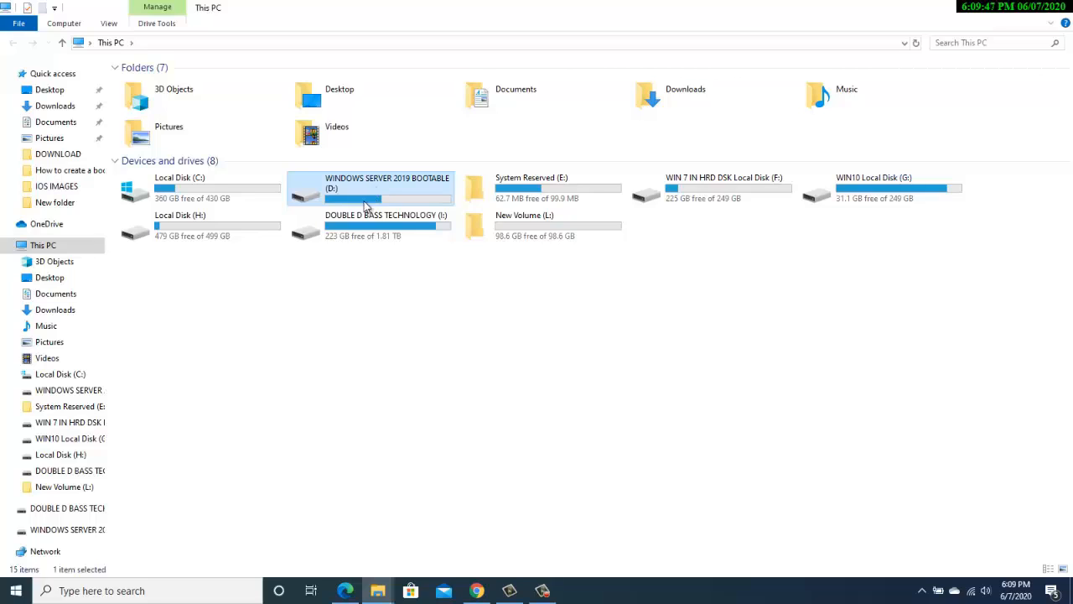
drag(273, 152, 449, 210)
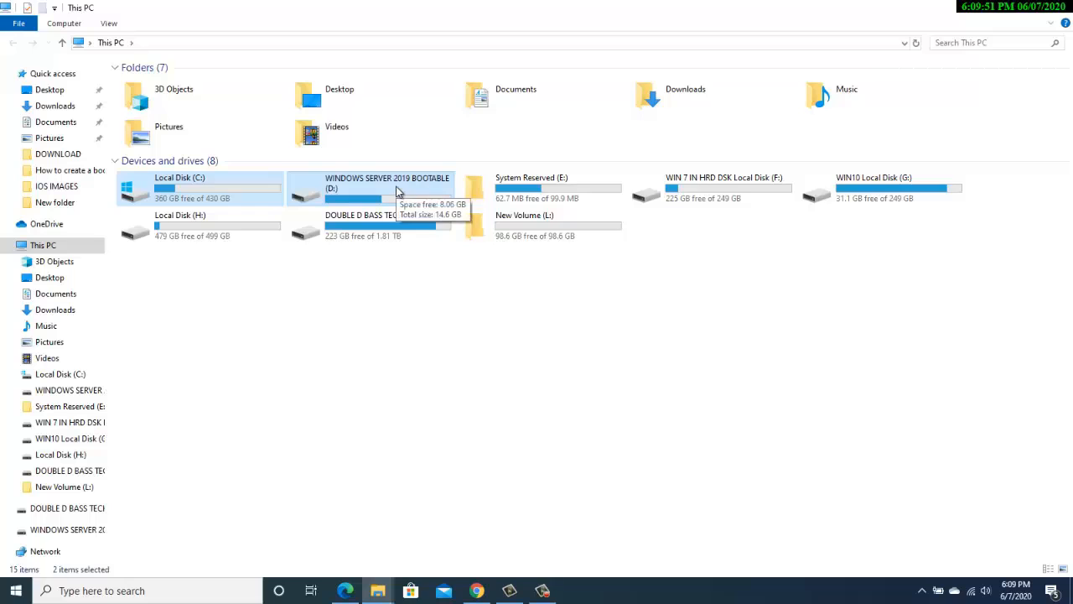
double_click(400, 193)
Show combined properties of all drive contents: 1,123 files, 106 folders, 6.48 GB
click(159, 182)
key(ctrl+a)
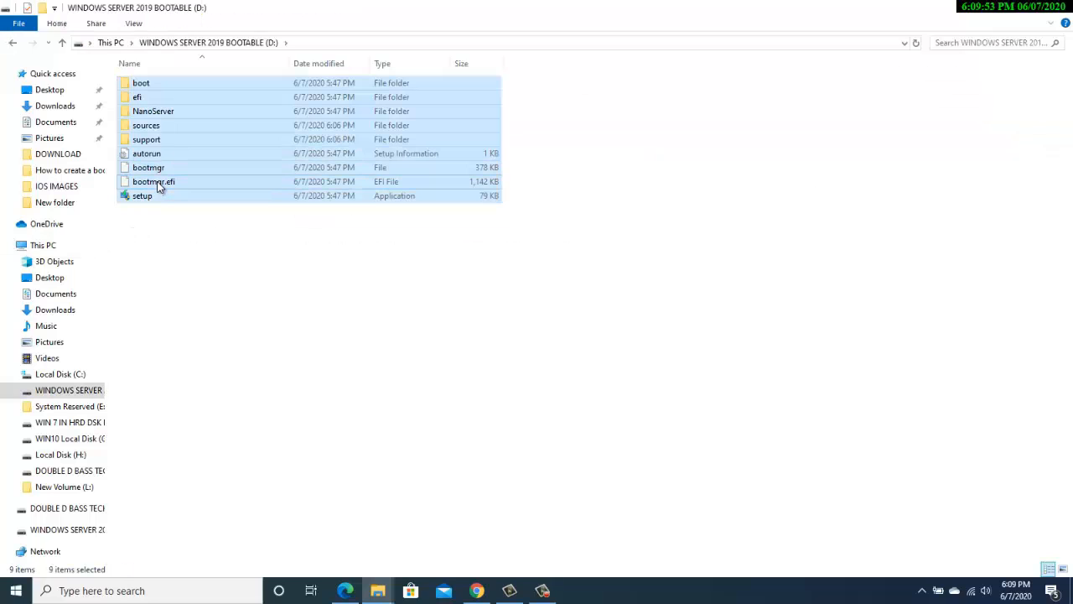
right_click(156, 186)
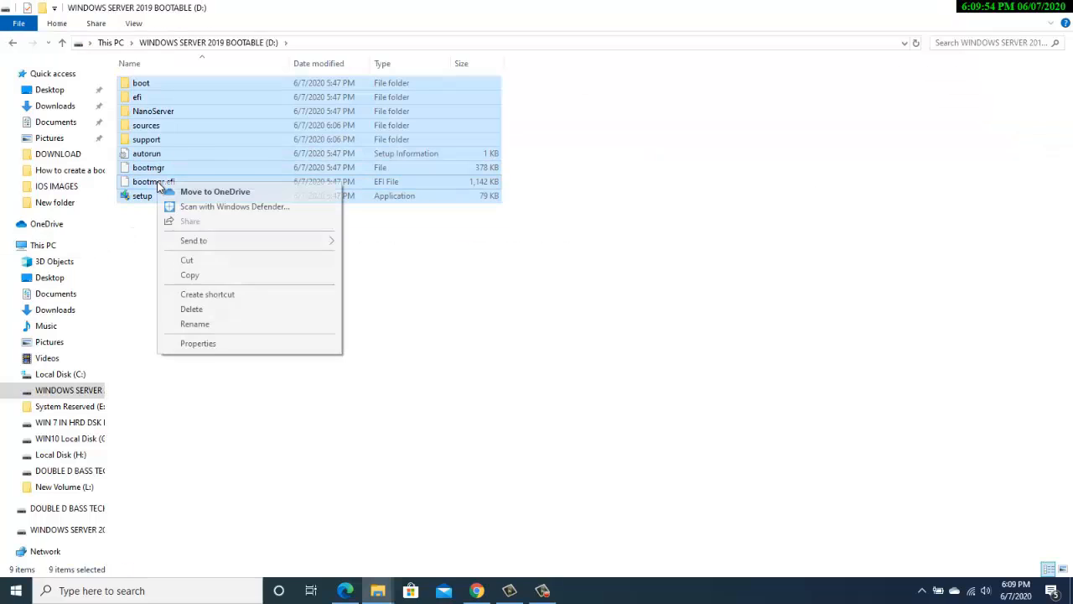
click(223, 344)
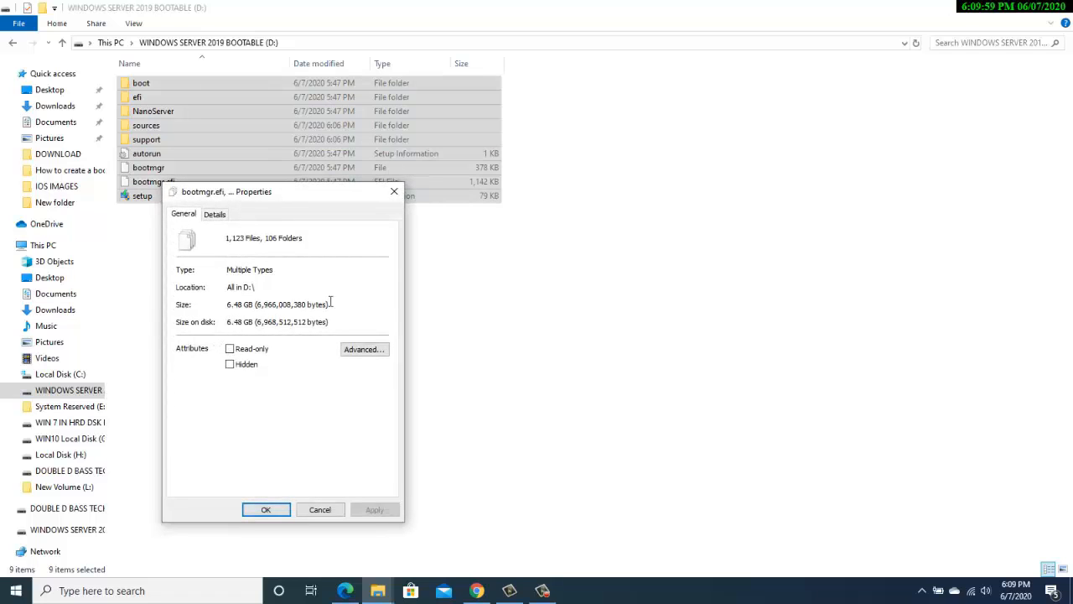
drag(332, 304, 201, 302)
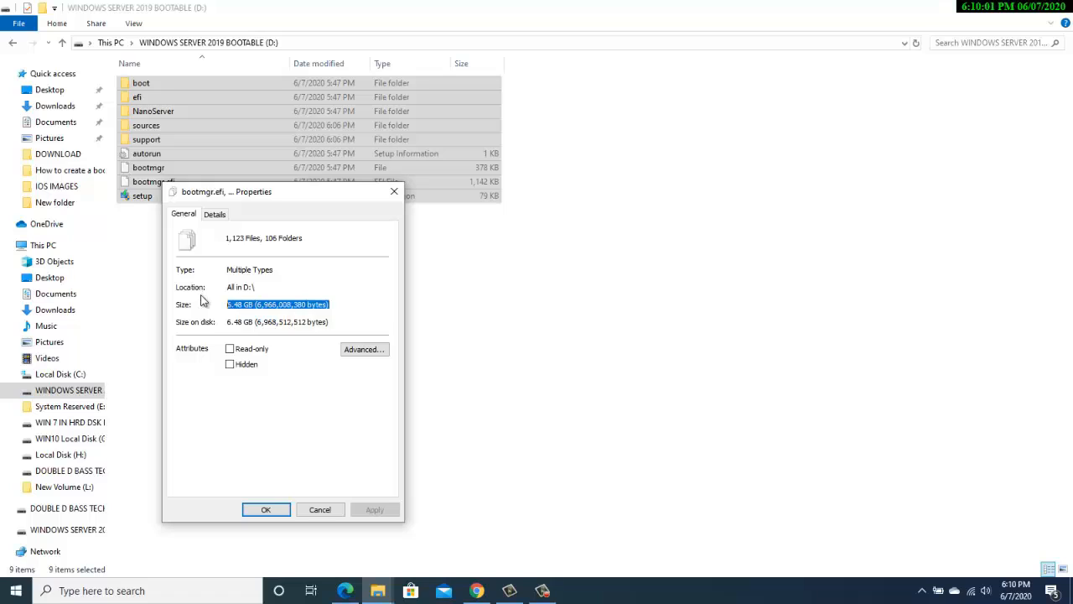